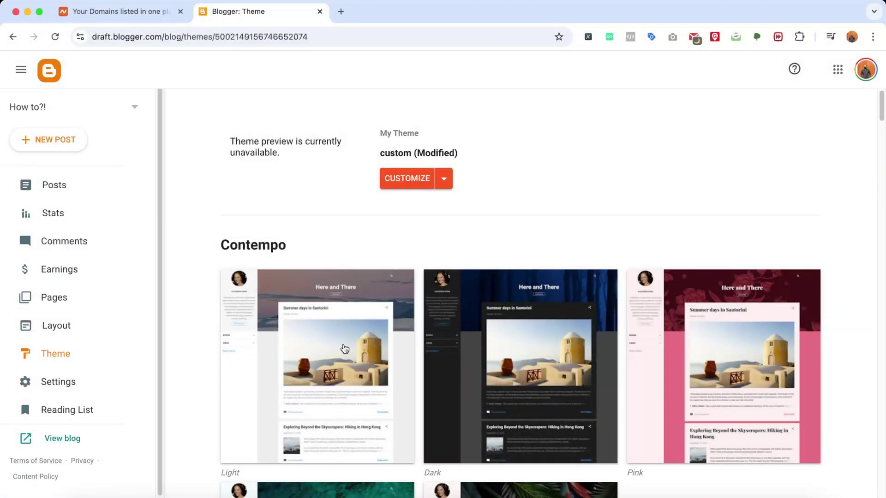
Open the live How to?! blog in a new tab and select its blogspot.com address
right_click(61, 444)
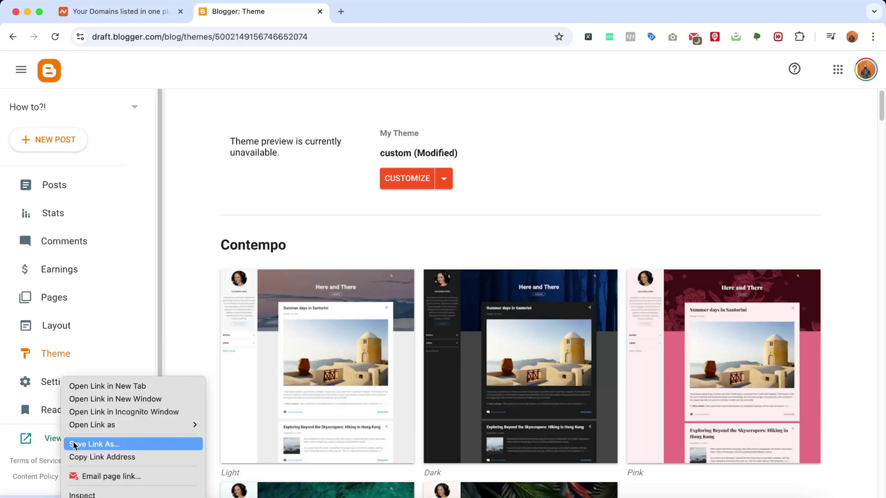
click(109, 386)
click(392, 12)
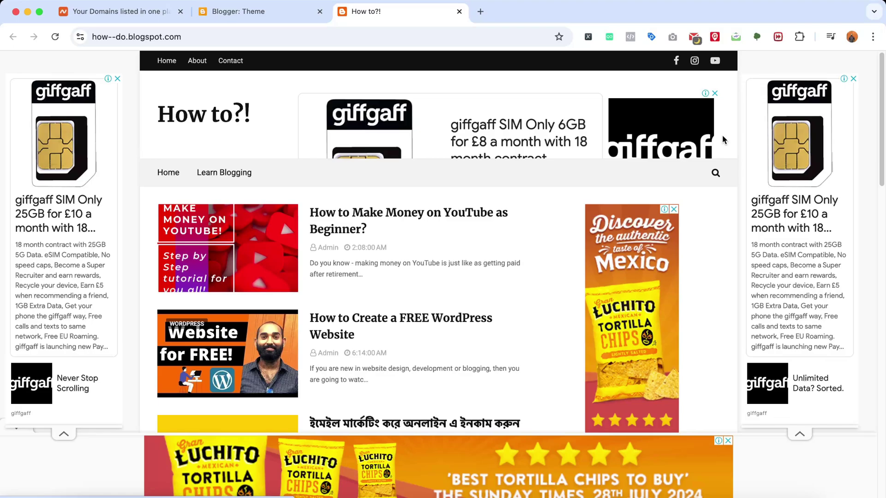
scroll(554, 208, down, 3)
scroll(553, 207, up, 3)
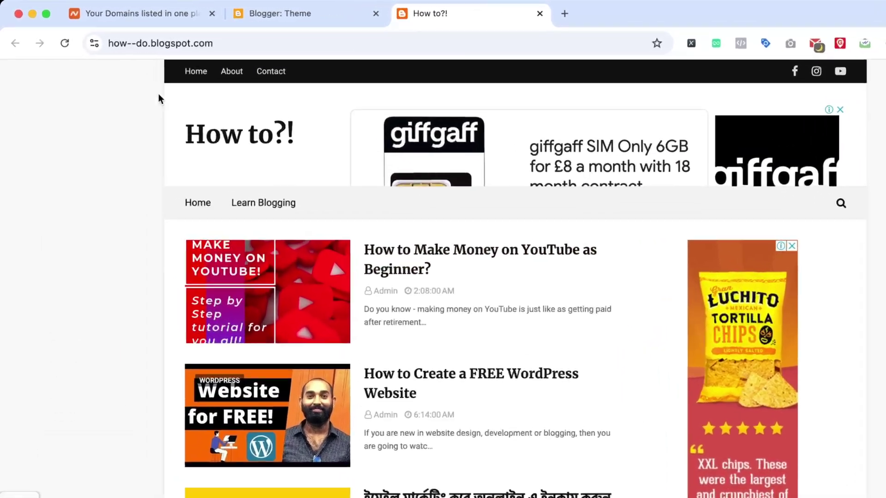
drag(119, 44, 203, 45)
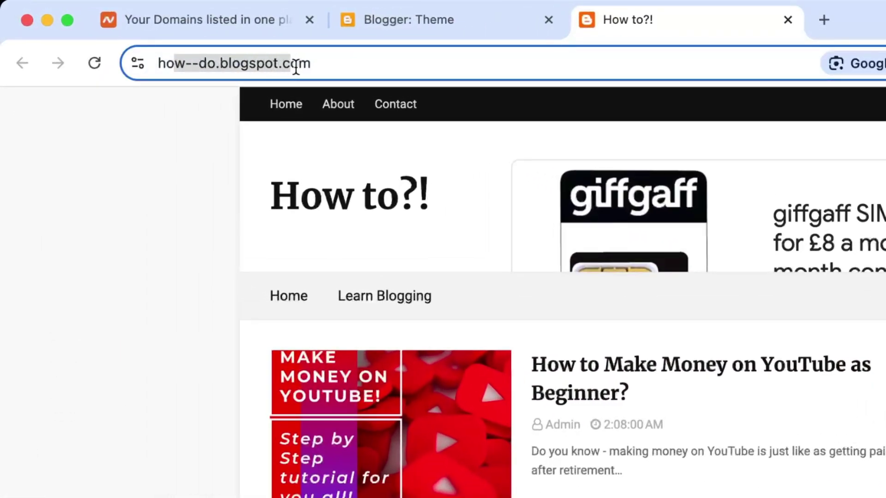
drag(295, 68, 307, 69)
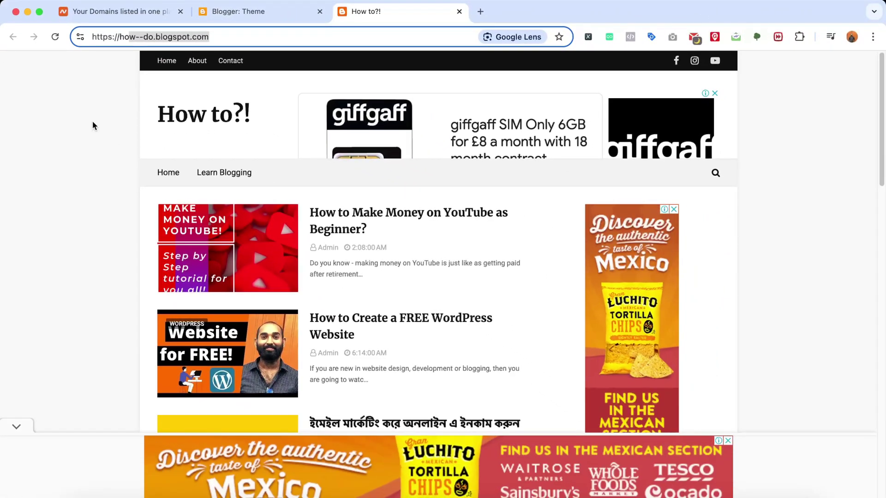
Scroll Namecheap's Domain List down until healthsonly.com is visible
click(96, 11)
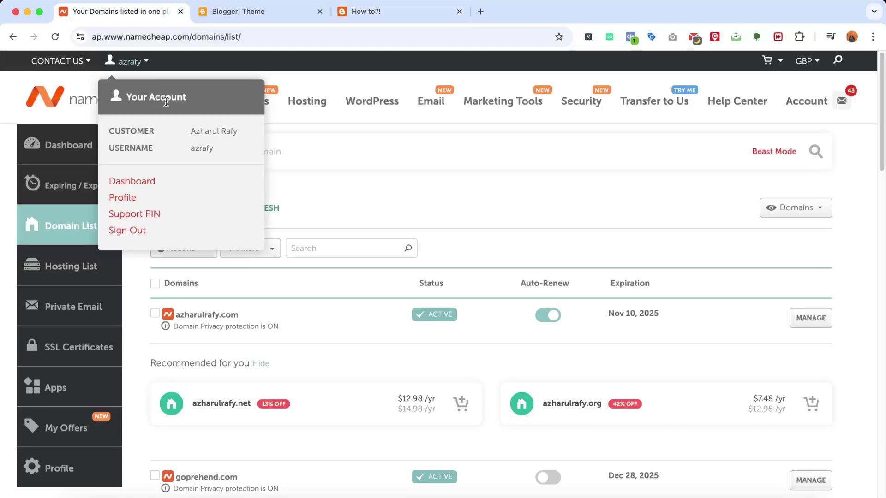
scroll(415, 203, down, 4)
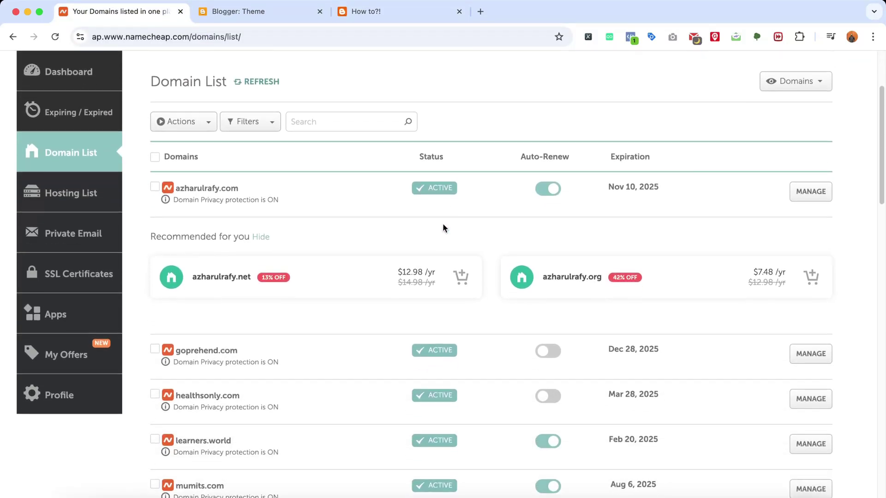
scroll(351, 300, down, 1)
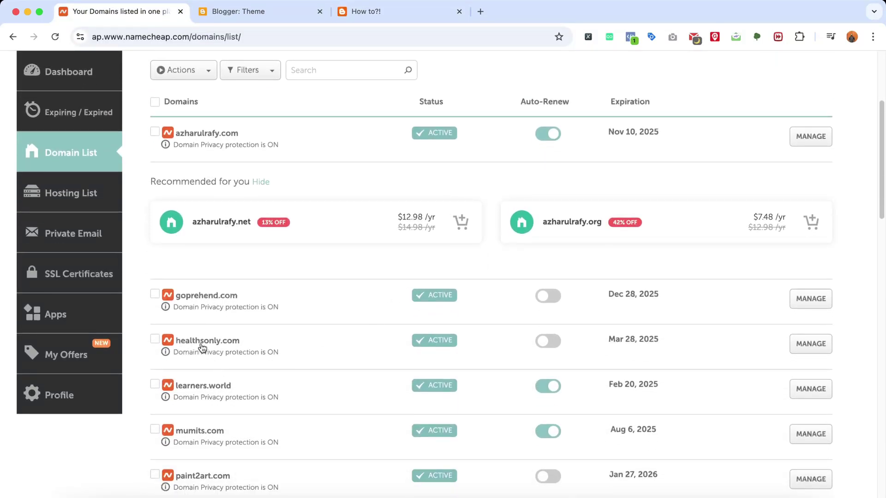
click(278, 11)
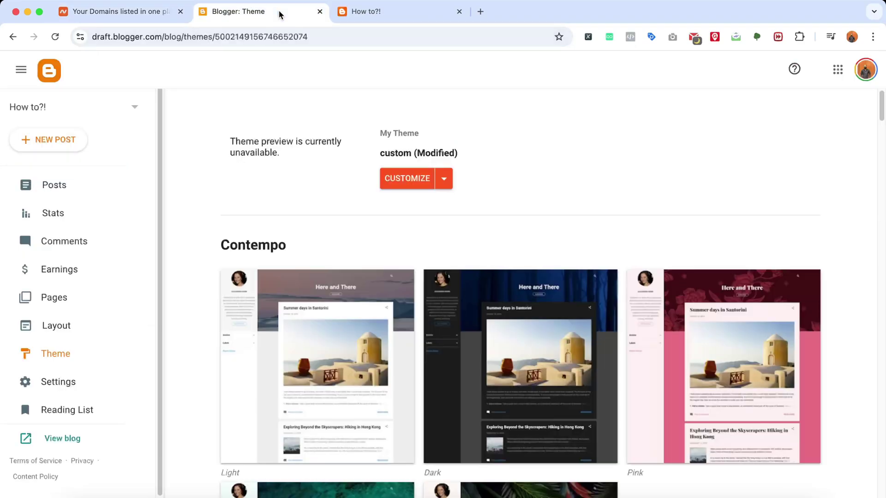
click(400, 12)
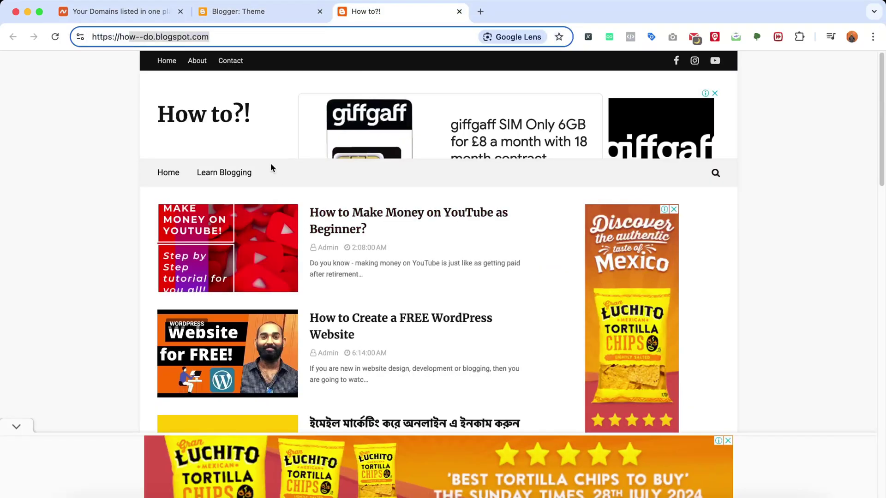
click(138, 14)
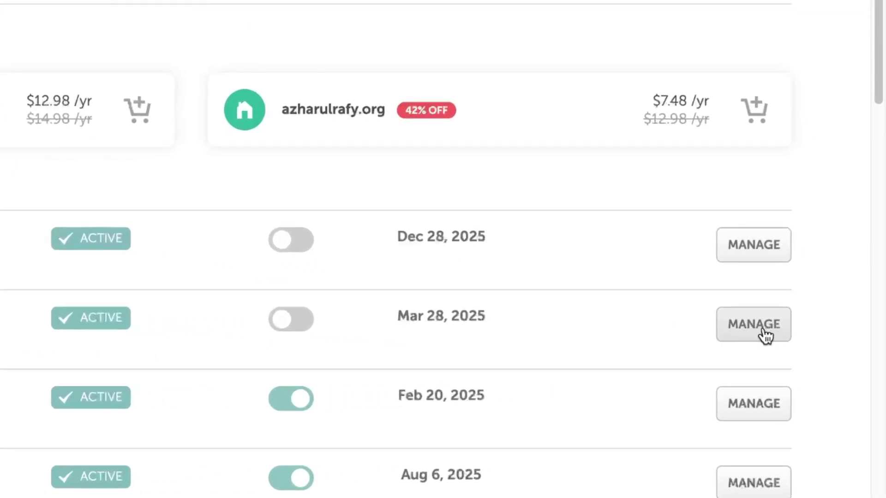
Open healthsonly.com's Advanced DNS page, which lists no host records, then return to Blogger
click(765, 336)
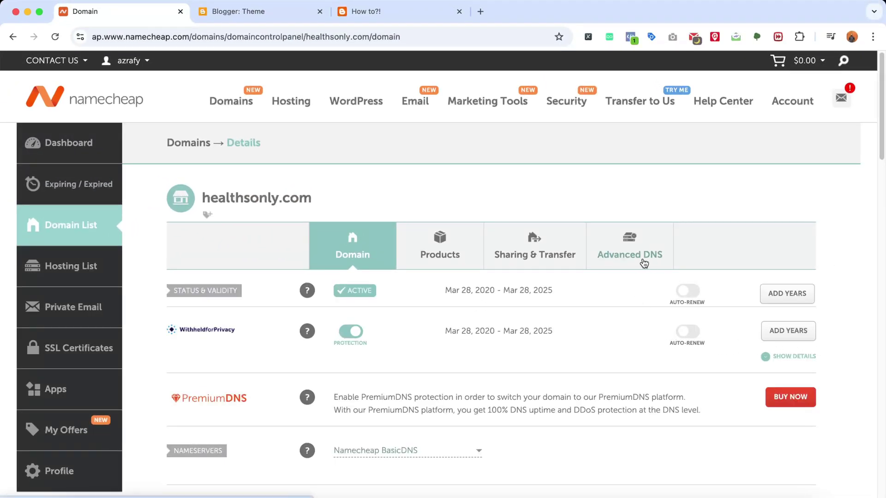
click(640, 263)
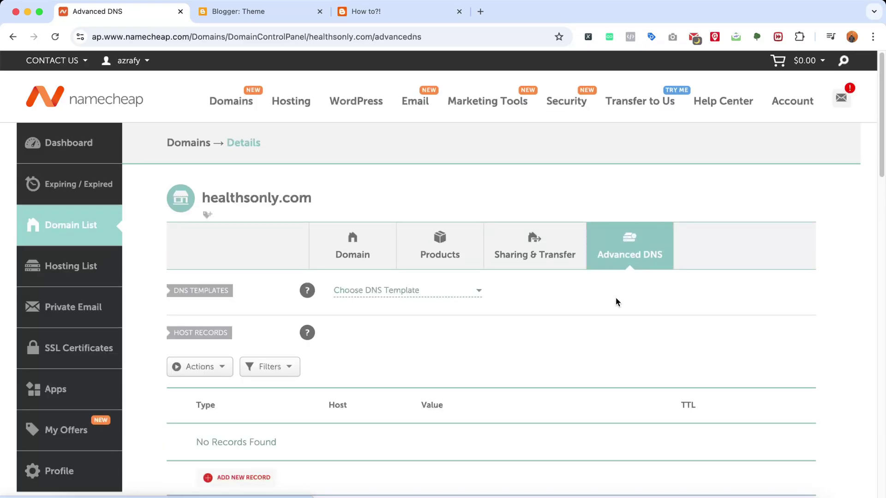
scroll(557, 340, down, 2)
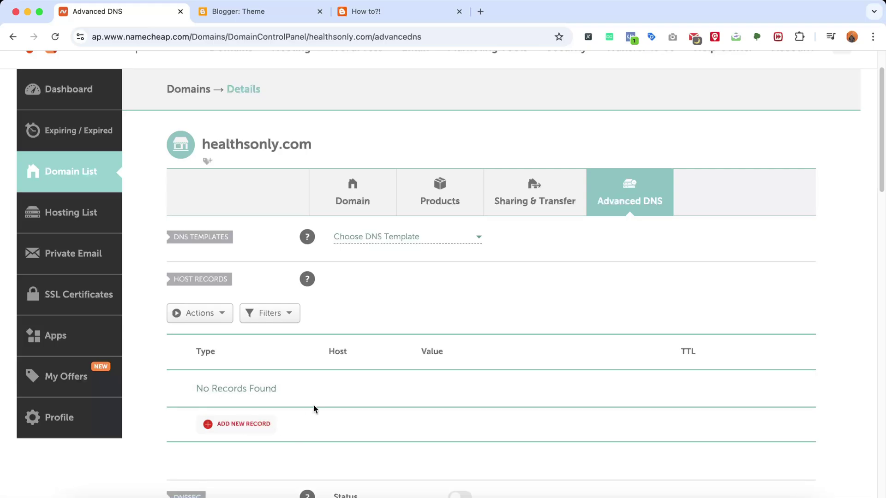
click(272, 16)
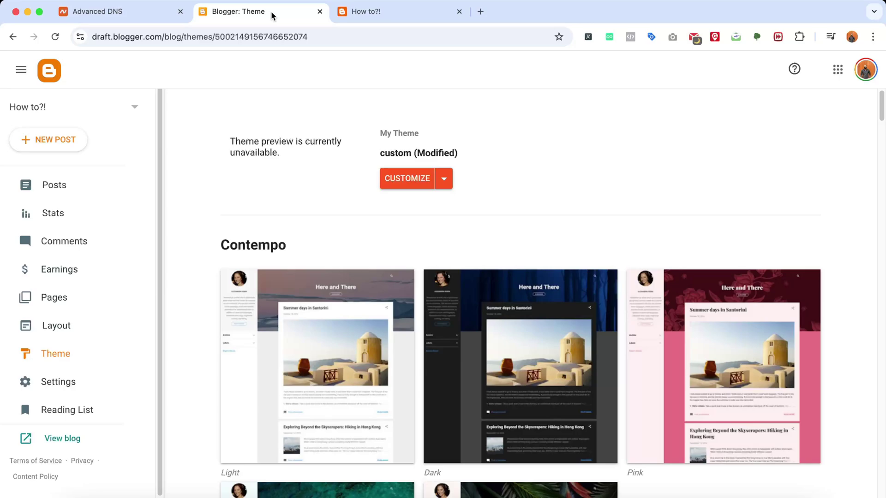
Open Blogger Settings and bring up the empty Custom domain field under Publishing
click(80, 386)
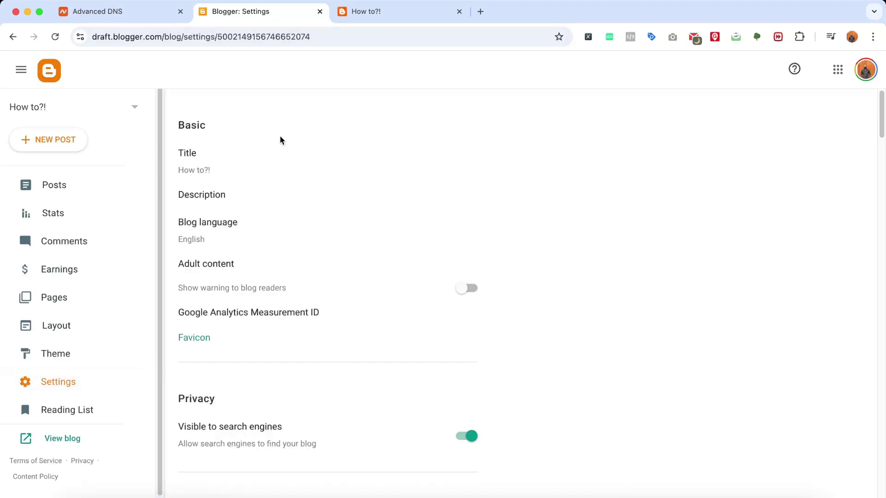
scroll(317, 211, down, 6)
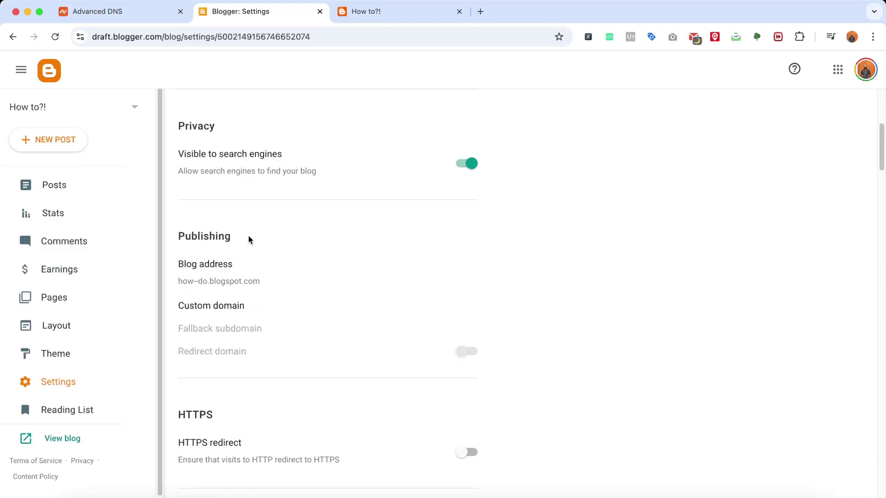
click(221, 313)
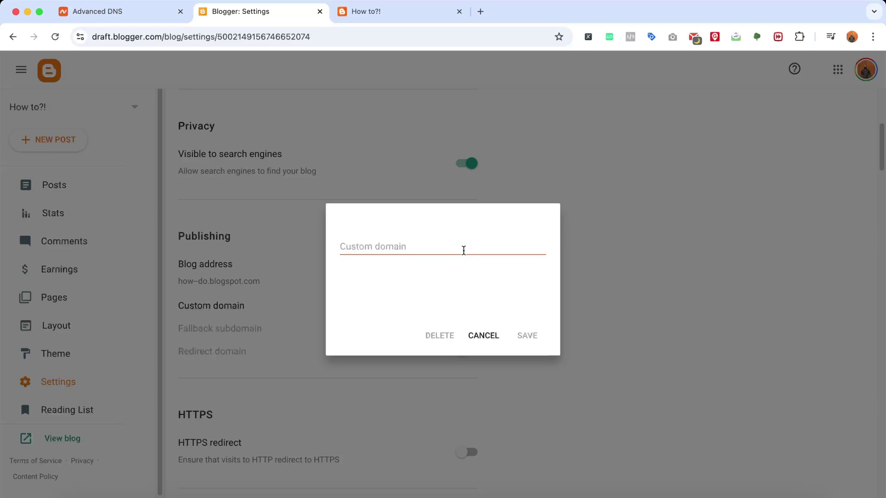
Copy the domain name healthsonly.com from Namecheap's DNS page
click(145, 13)
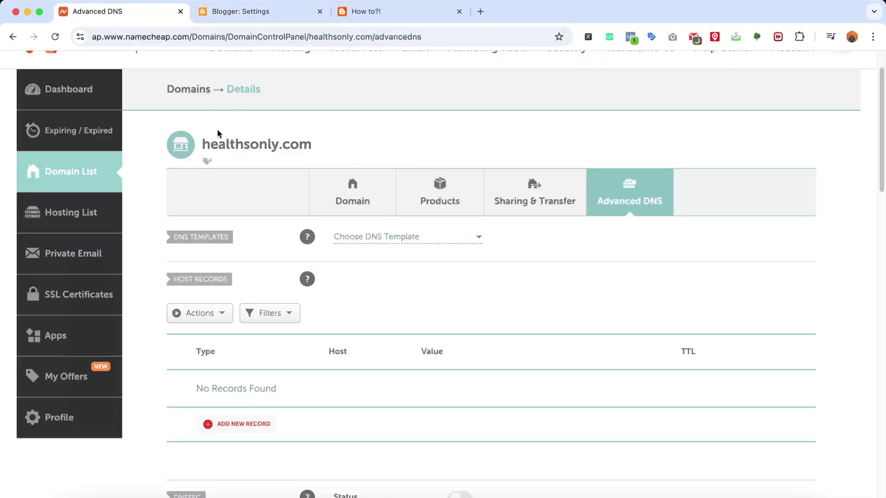
drag(203, 143, 314, 144)
right_click(300, 144)
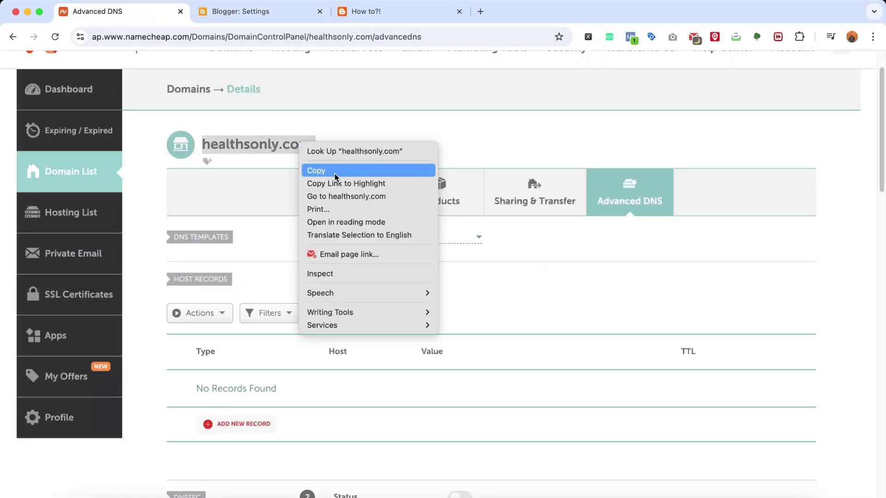
click(336, 171)
click(262, 14)
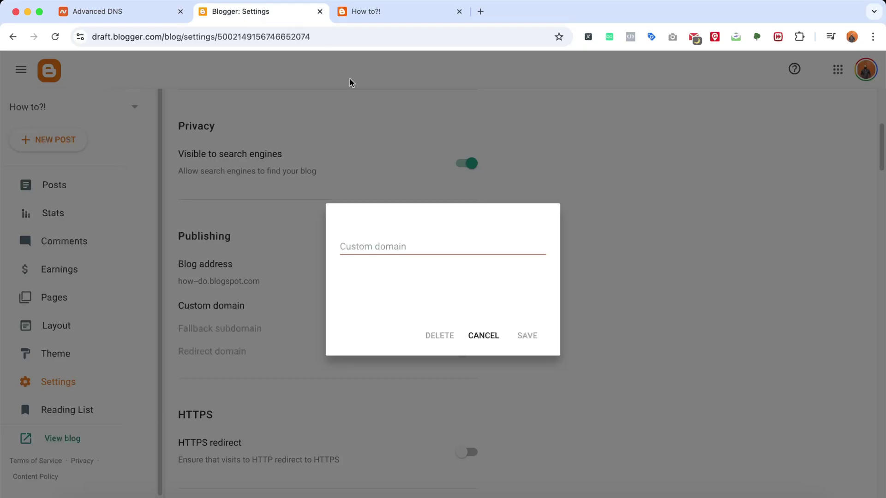
right_click(398, 248)
click(445, 333)
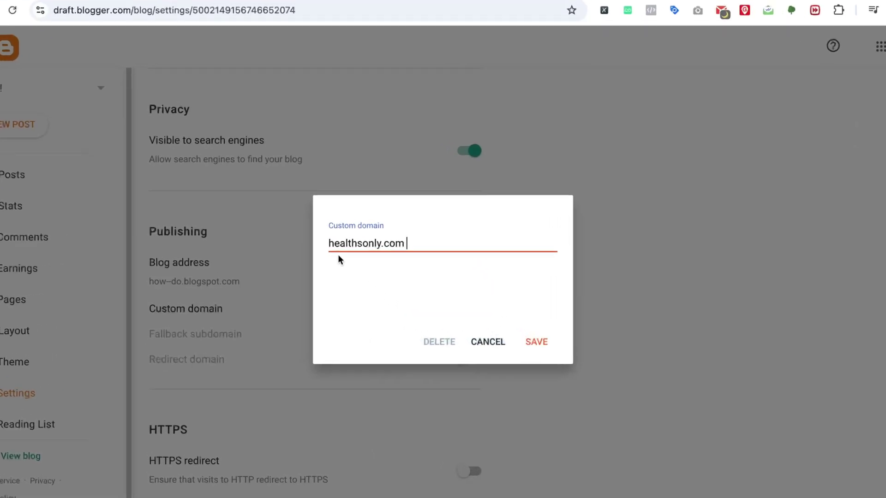
click(329, 243)
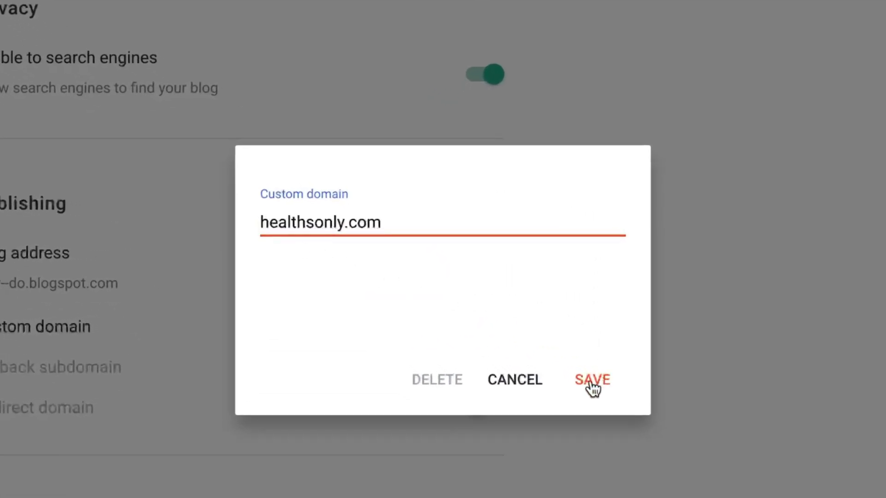
text(www.)
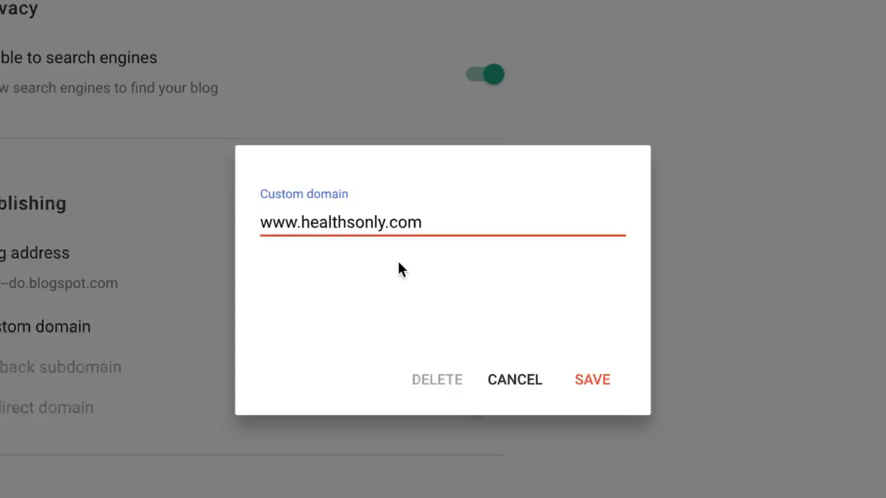
drag(301, 221, 431, 221)
click(450, 289)
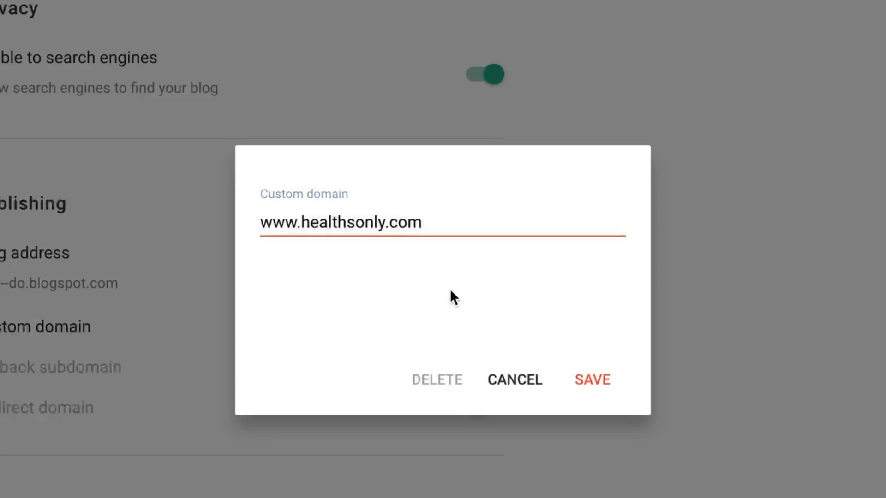
click(600, 388)
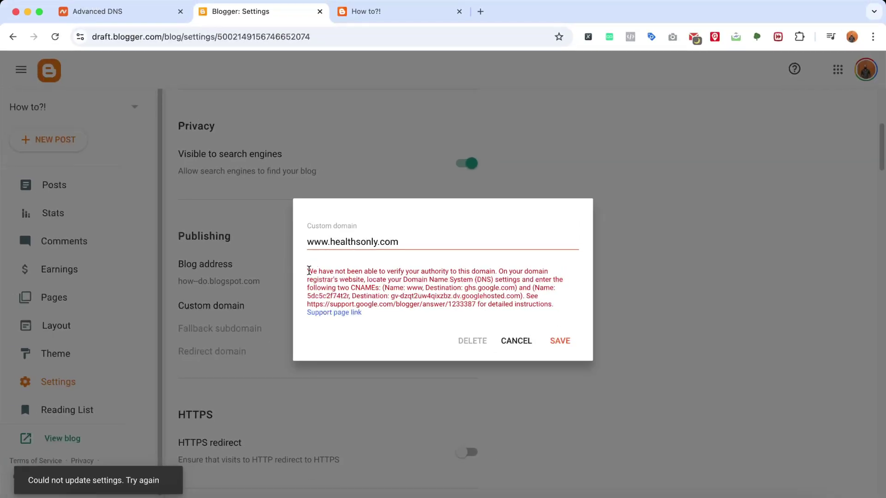
Read the two CNAME names and destinations in the verification error, then return to Namecheap
drag(308, 270, 553, 307)
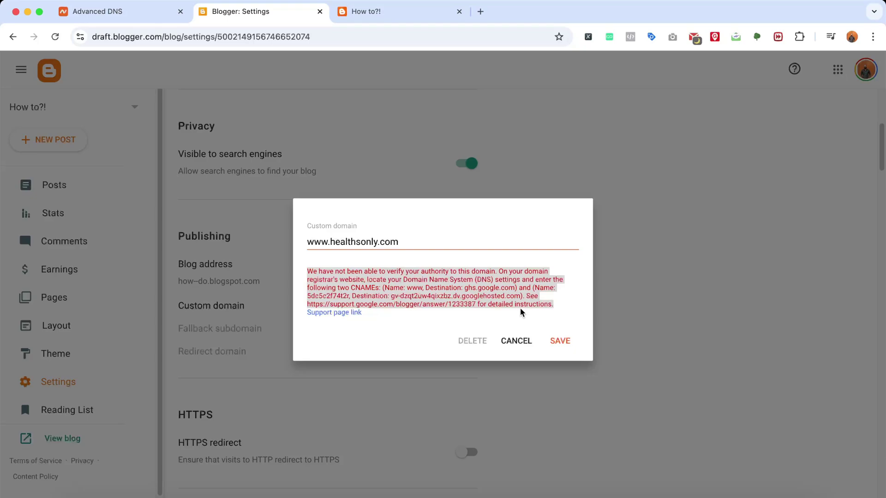
click(352, 286)
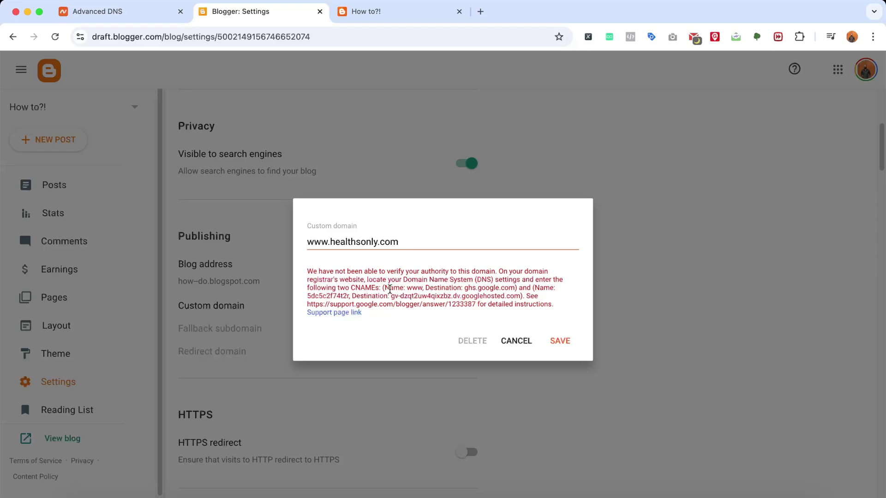
drag(384, 287, 347, 292)
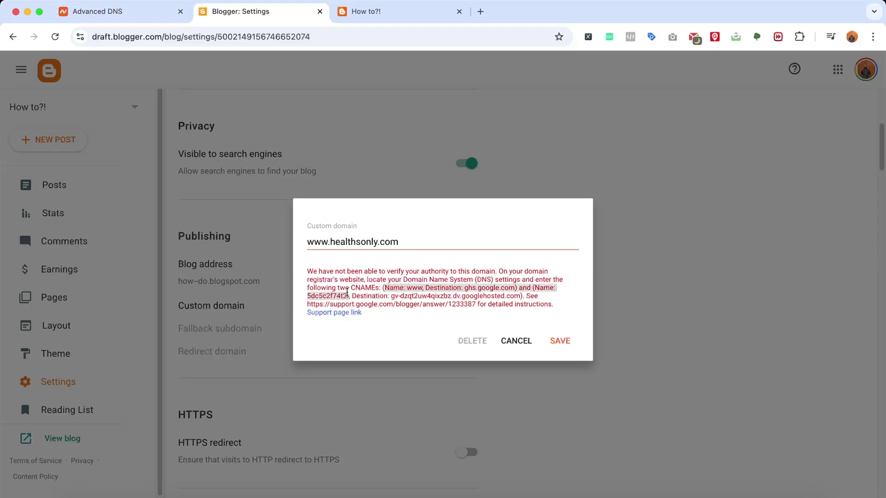
click(103, 18)
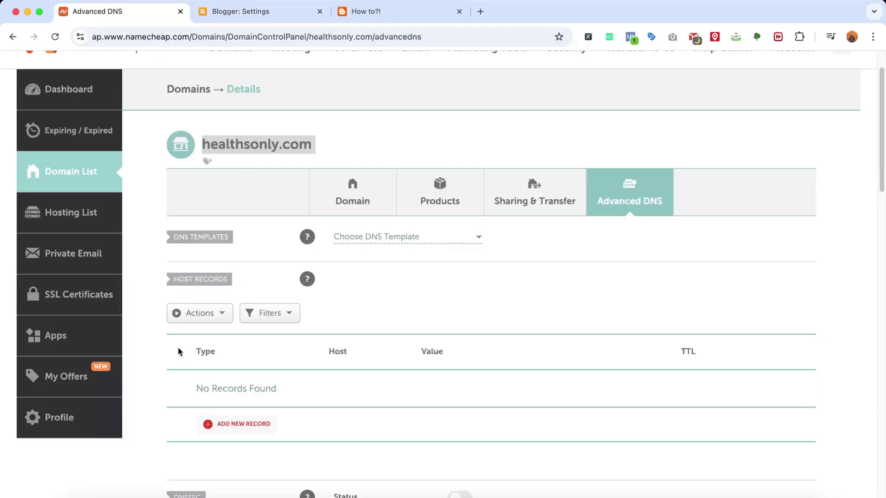
Add a new host record for healthsonly.com with type CNAME Record
scroll(179, 352, down, 1)
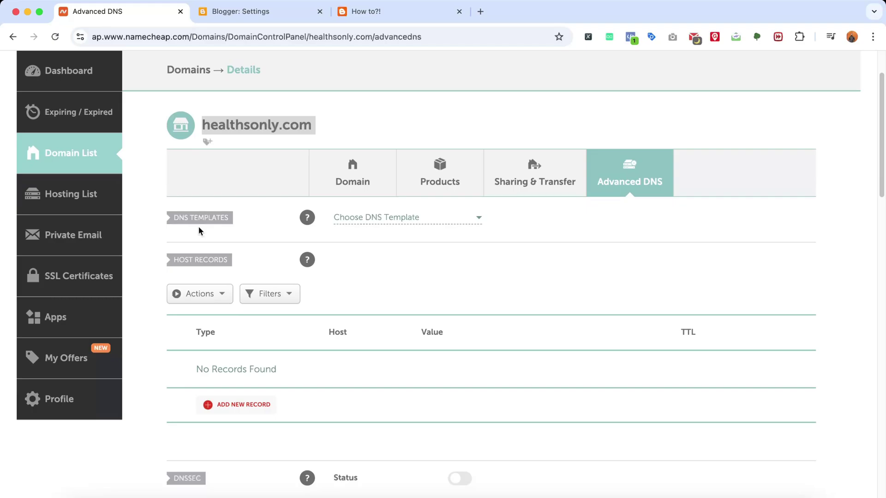
click(248, 406)
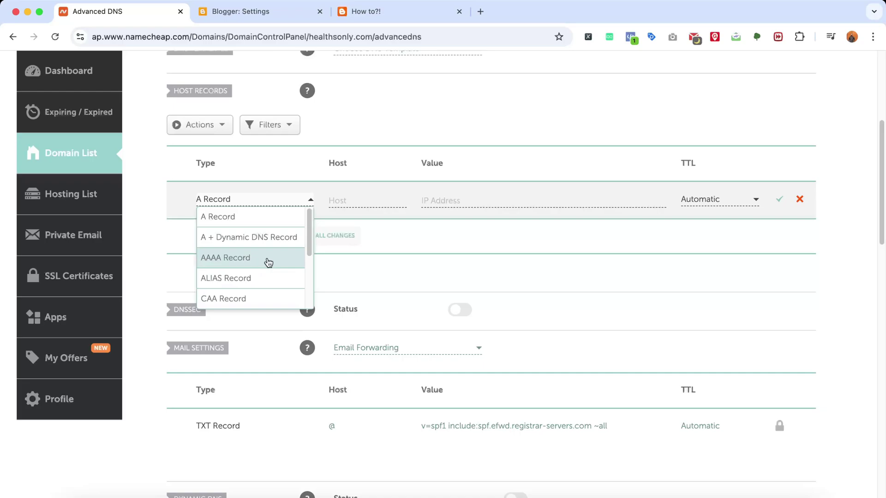
scroll(270, 262, down, 1)
scroll(269, 263, down, 2)
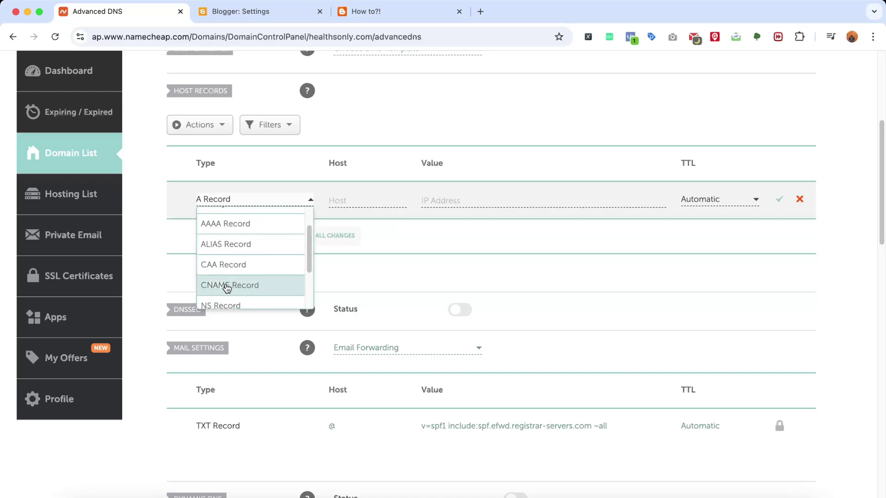
click(258, 289)
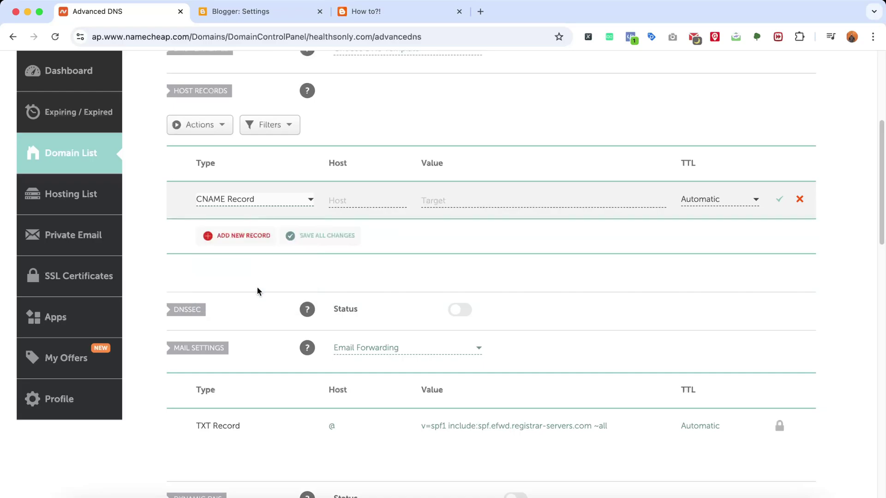
click(340, 202)
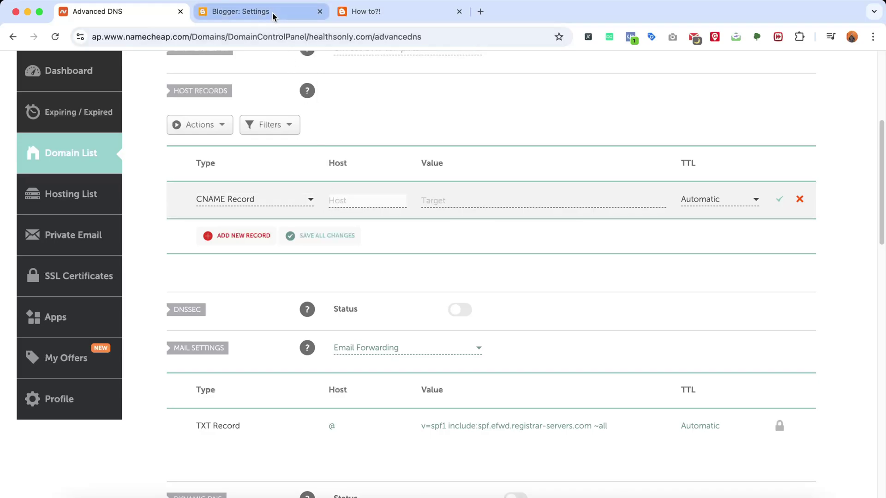
Copy www from Blogger's error into the new CNAME record's Host field
click(243, 12)
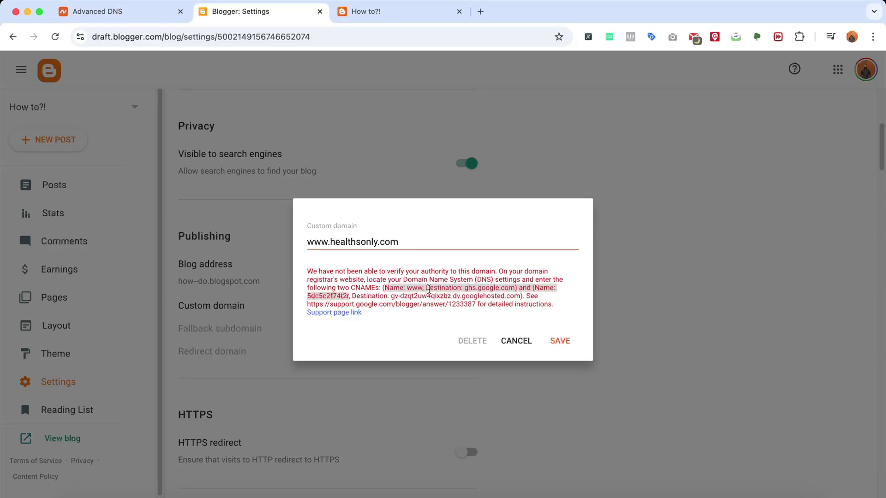
double_click(411, 290)
right_click(413, 289)
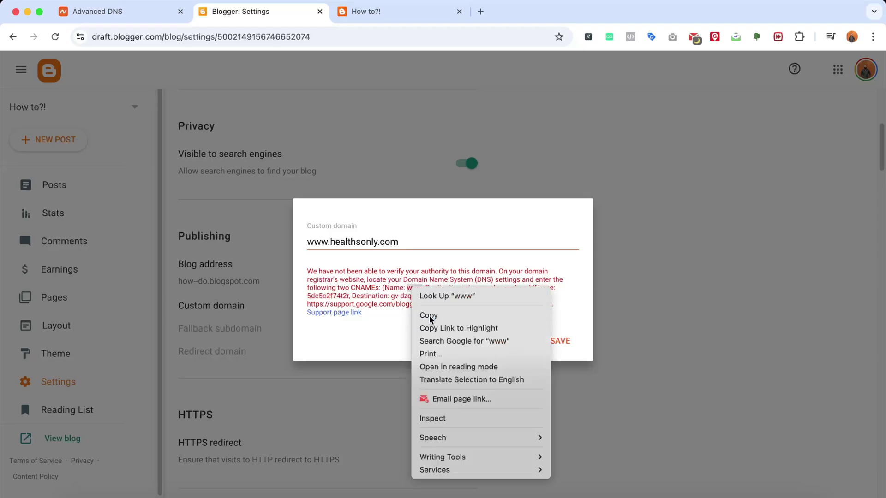
click(422, 311)
click(132, 13)
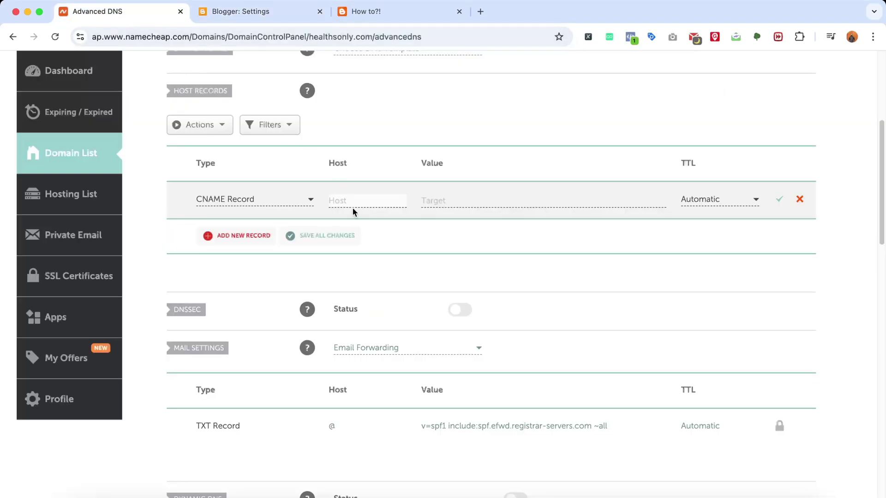
right_click(352, 209)
click(368, 283)
click(445, 200)
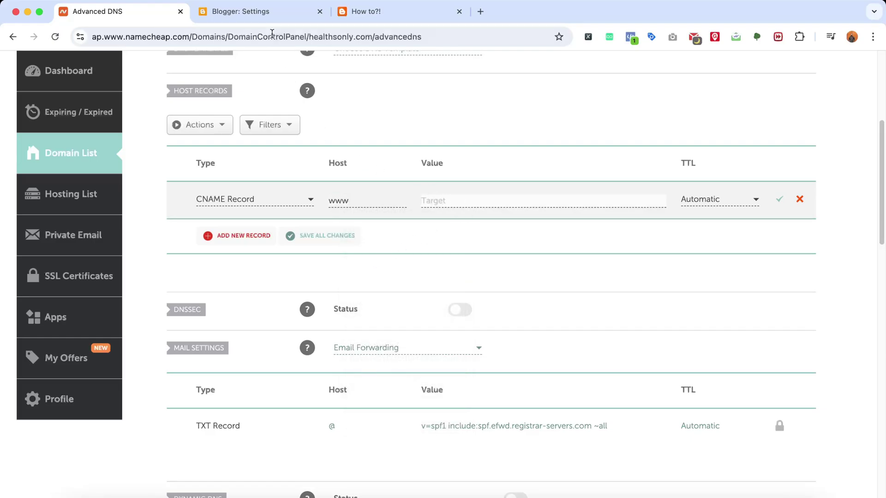
Paste ghs.google.com as the record's Target and save the www CNAME
click(275, 12)
drag(465, 288, 515, 288)
right_click(500, 284)
click(503, 310)
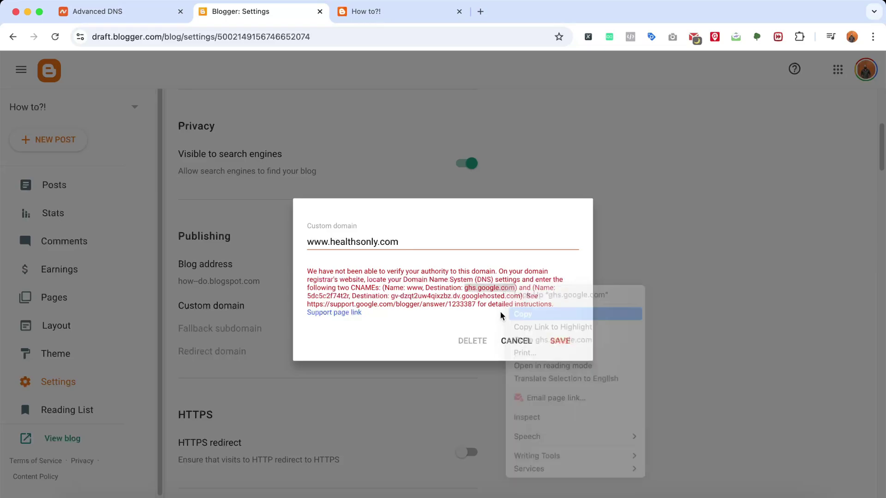
click(148, 20)
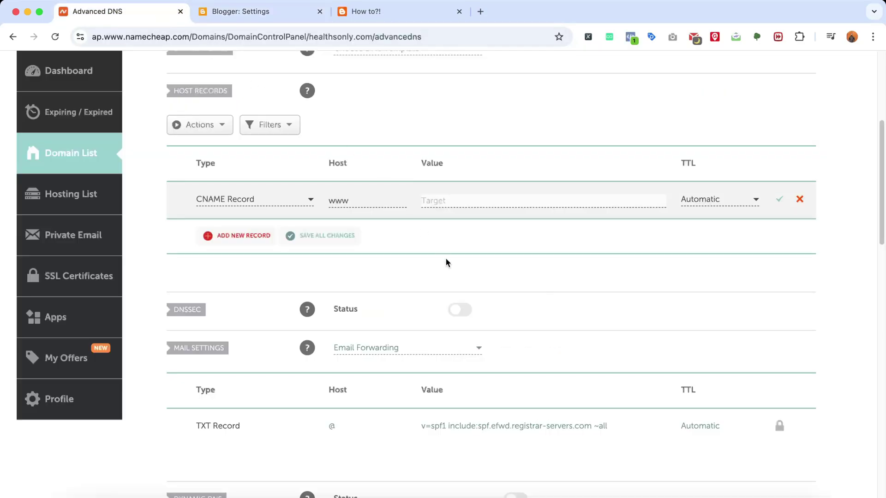
right_click(462, 199)
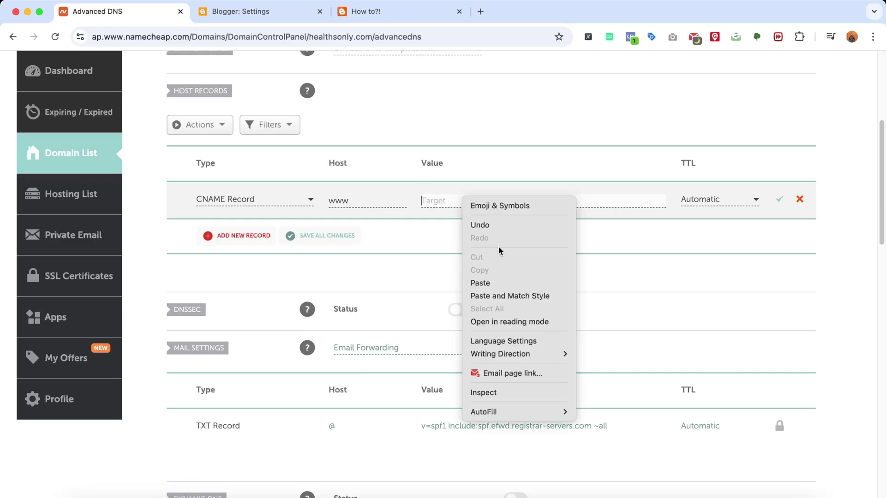
click(490, 281)
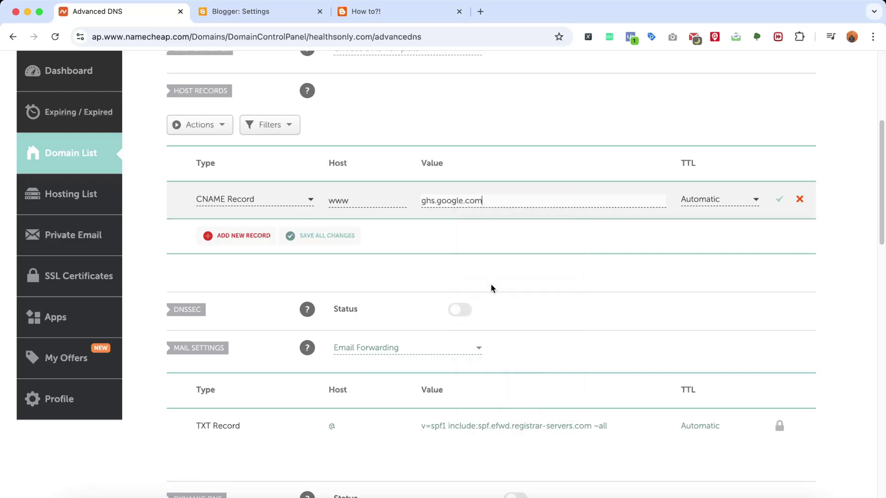
click(782, 202)
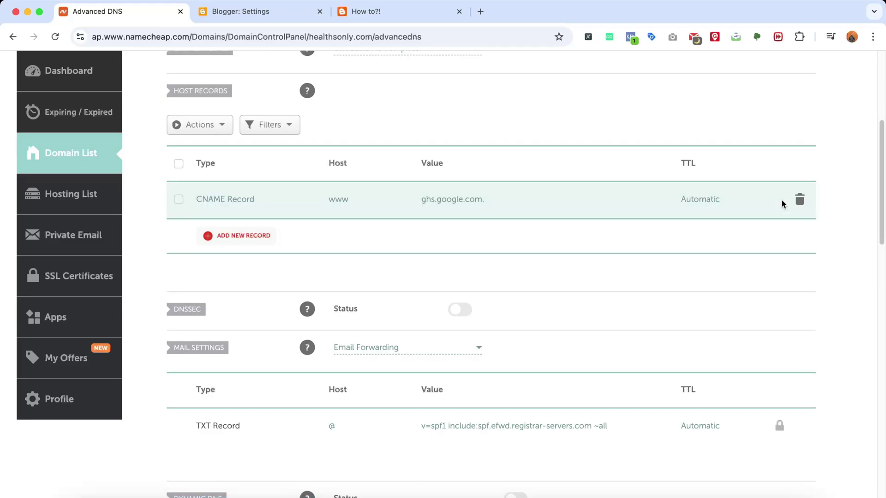
Add a second CNAME record using the security name from Blogger's error as its host
click(260, 13)
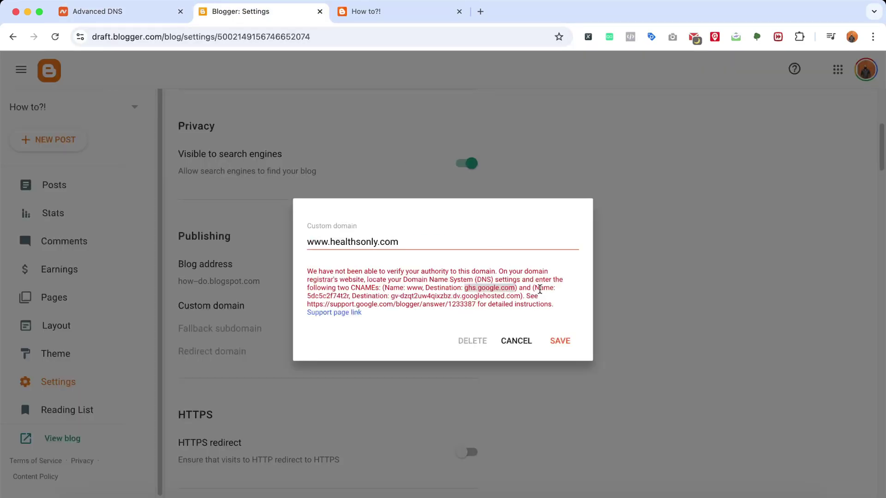
drag(555, 288, 372, 284)
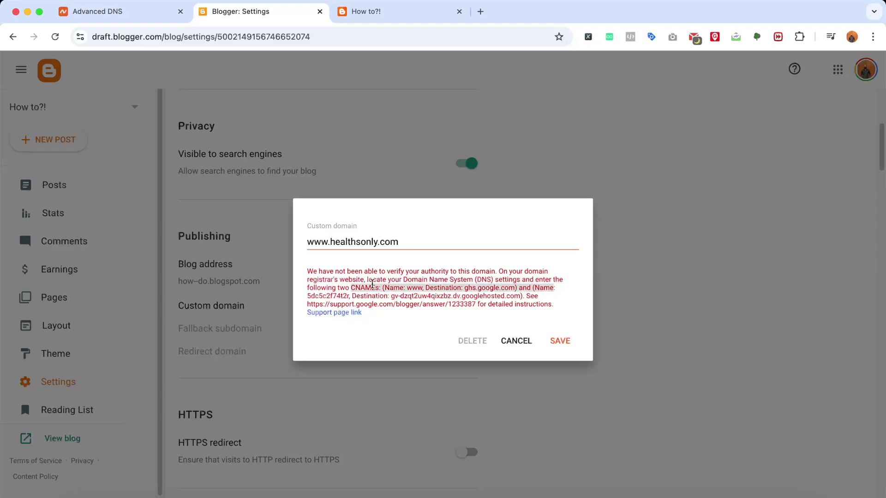
double_click(340, 296)
right_click(340, 296)
click(347, 316)
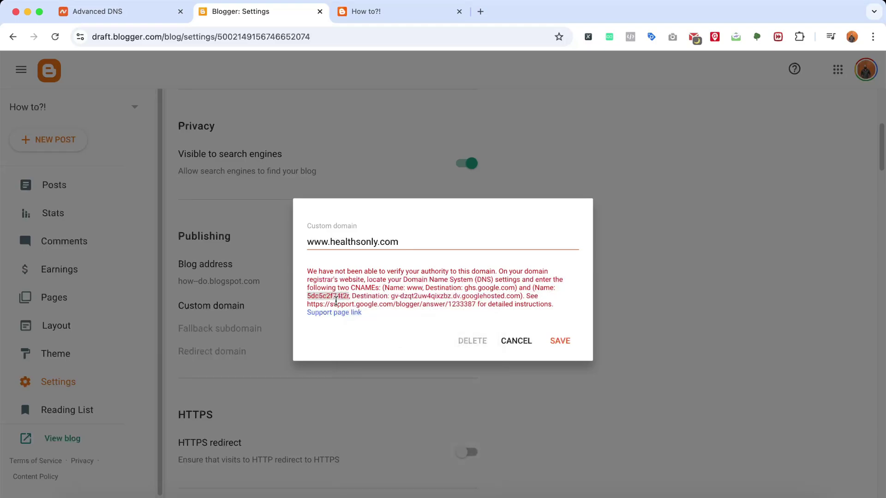
click(156, 14)
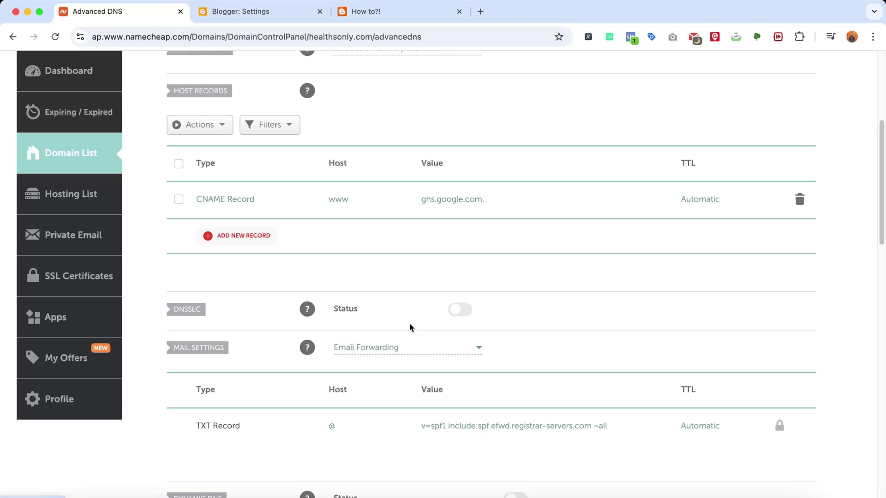
click(255, 239)
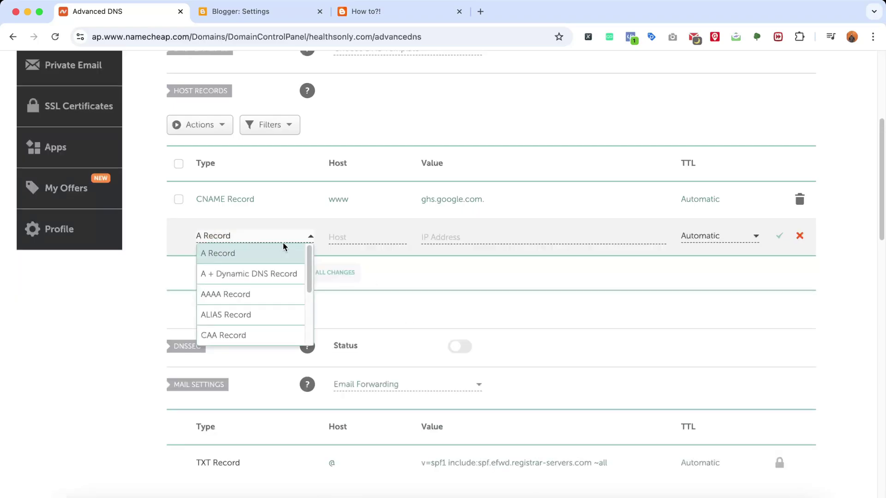
scroll(255, 318, down, 1)
scroll(257, 321, down, 1)
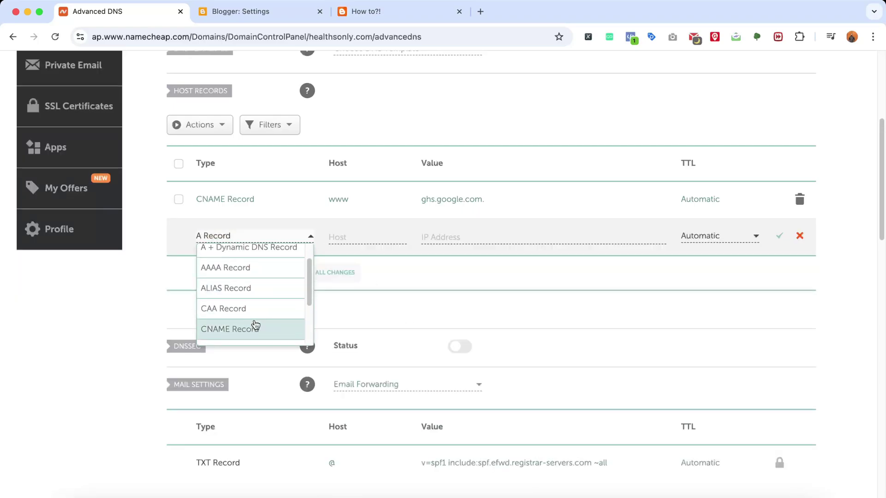
click(255, 326)
right_click(360, 237)
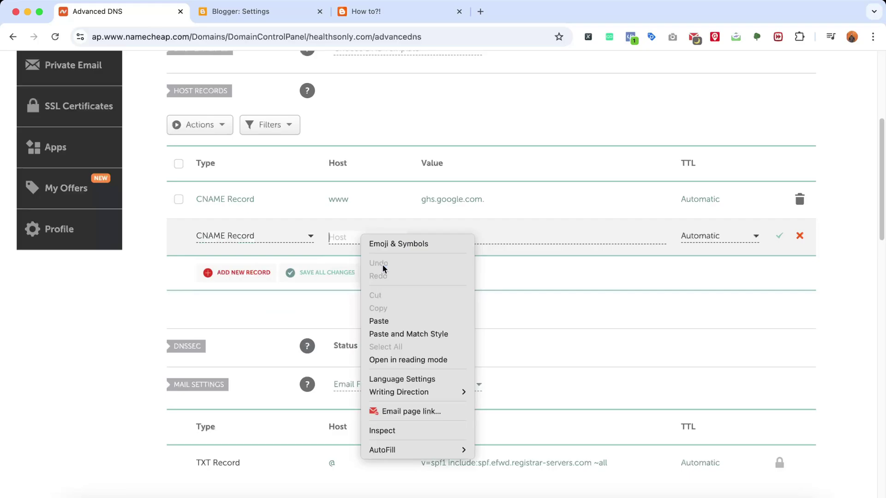
click(378, 321)
Paste the googlehosted.com destination as its Target and save the second CNAME record
click(261, 14)
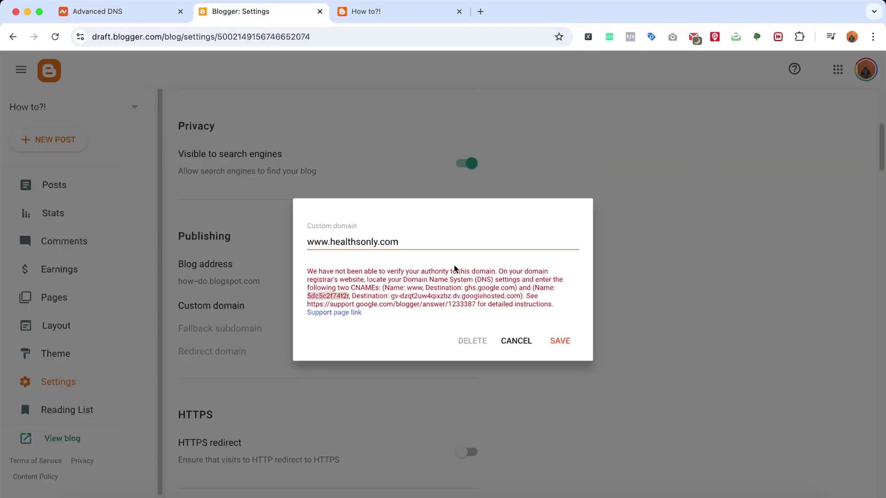
drag(391, 297, 520, 297)
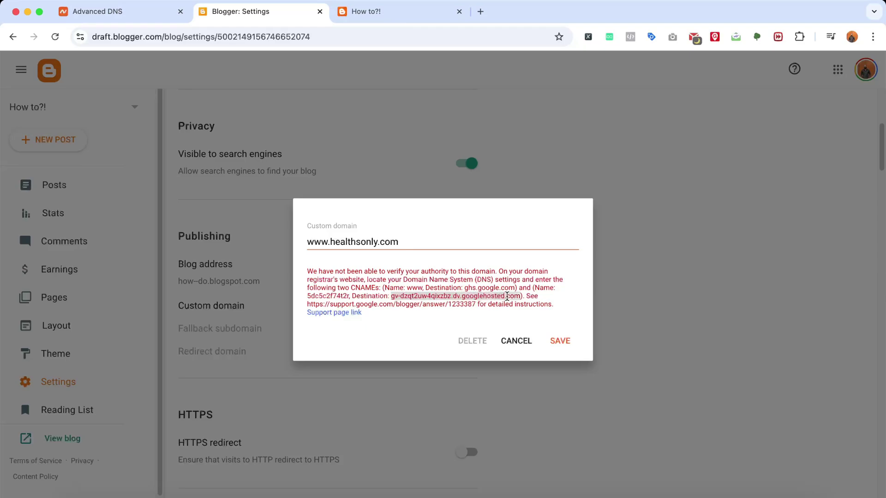
right_click(508, 296)
click(525, 322)
click(154, 17)
right_click(469, 237)
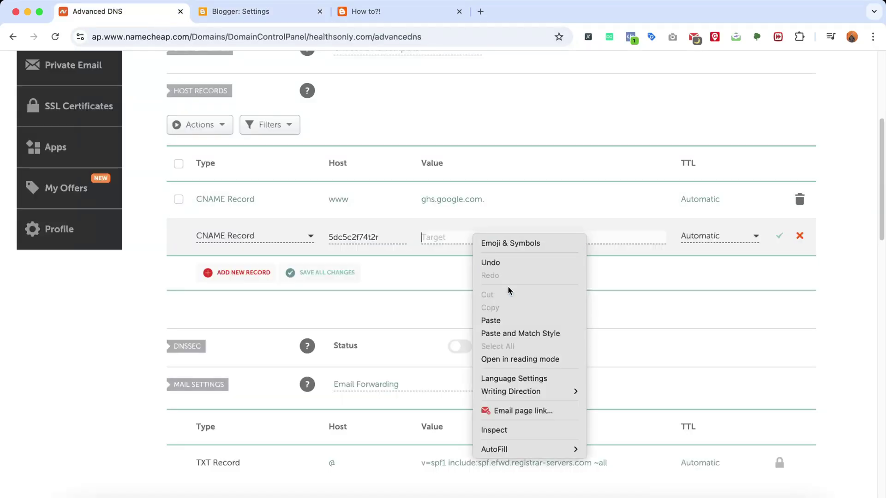
click(502, 321)
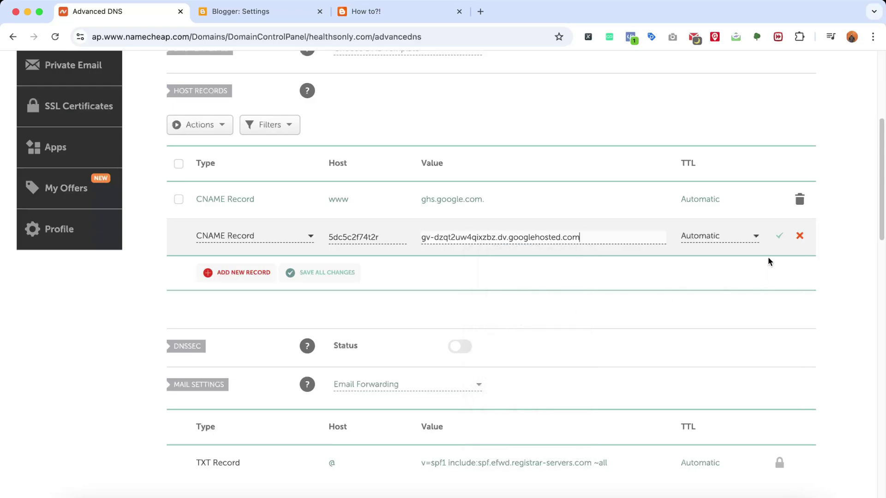
click(778, 238)
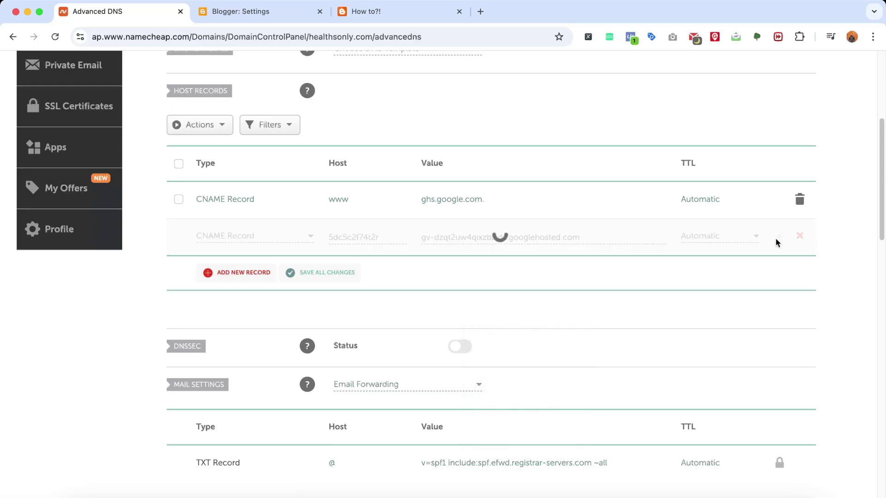
Open Blogger's custom domain help article from the support link in the error
click(245, 16)
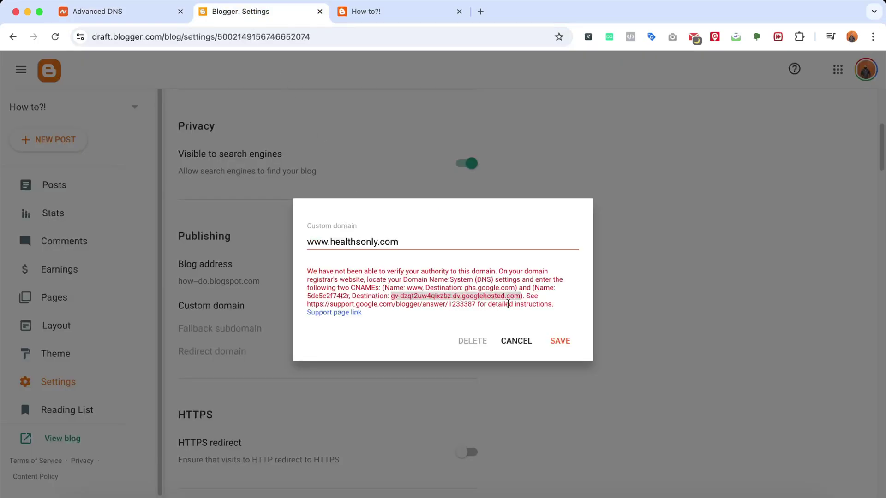
drag(308, 305, 476, 306)
right_click(468, 305)
click(509, 358)
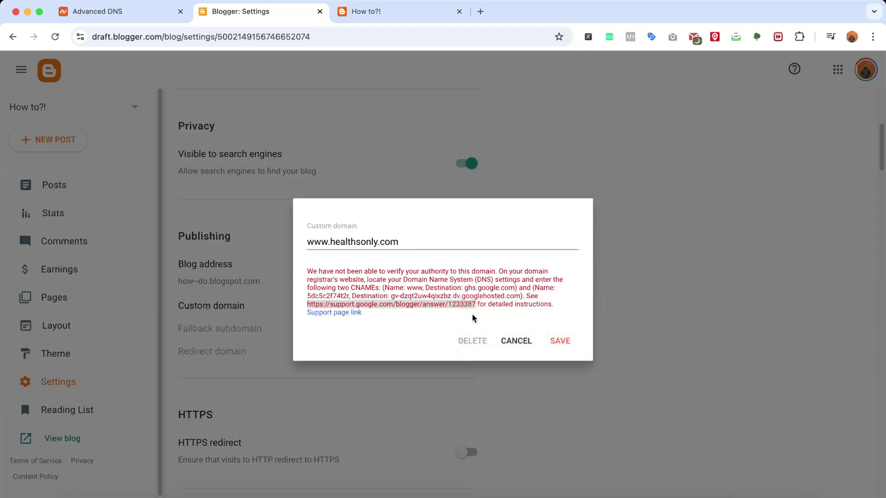
Copy the first Google A-record IP, 216.239.32.21, from the article for Namecheap
scroll(178, 204, down, 15)
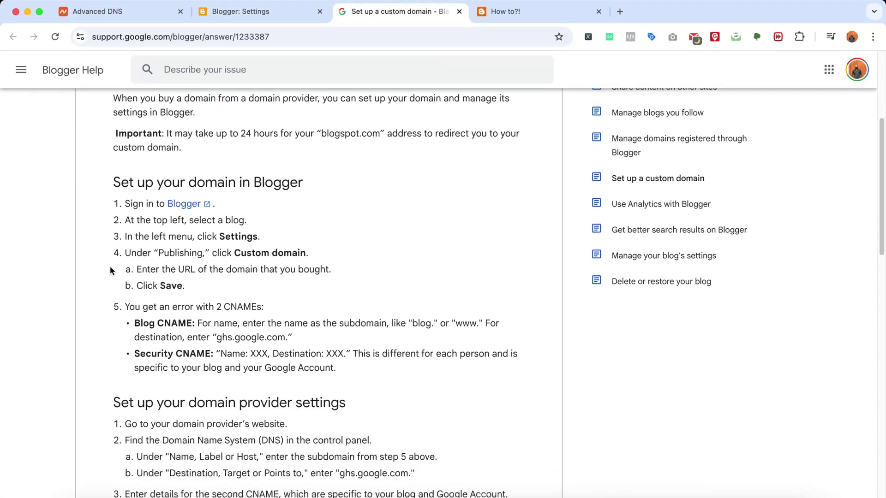
scroll(94, 316, down, 1)
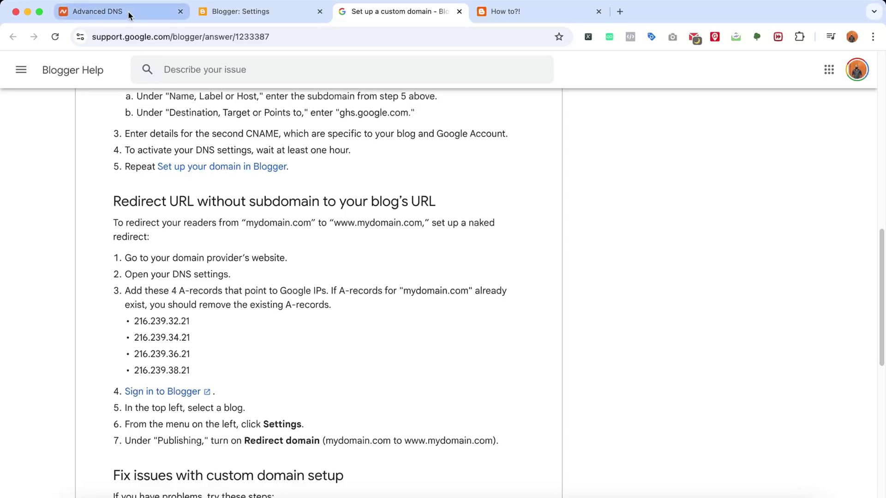
double_click(140, 321)
right_click(164, 316)
click(188, 338)
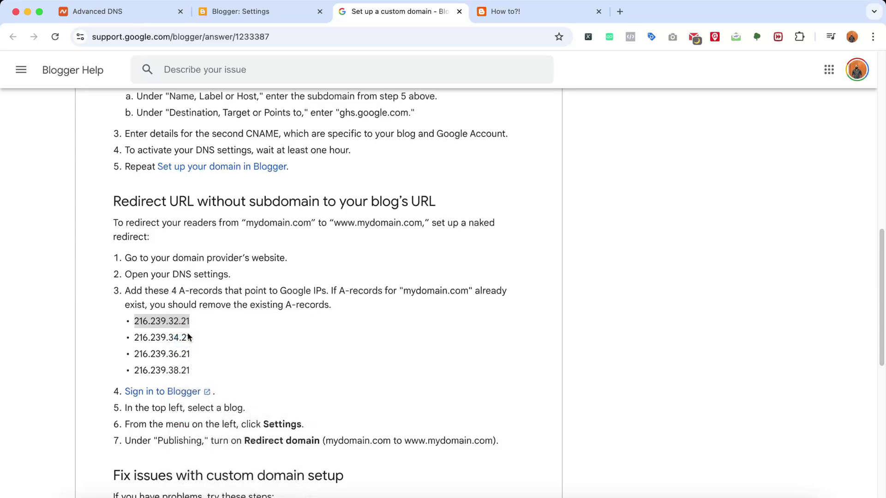
click(109, 12)
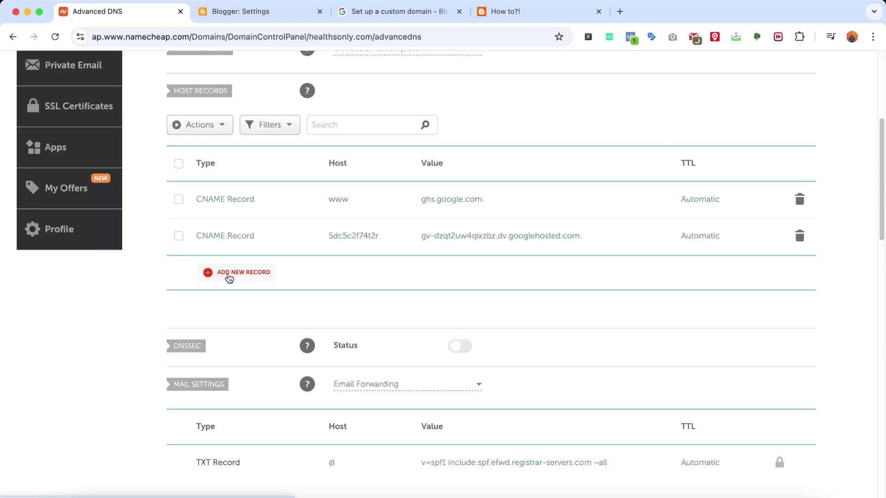
Add an A record with host @ pointing to 216.239.32.21
click(228, 276)
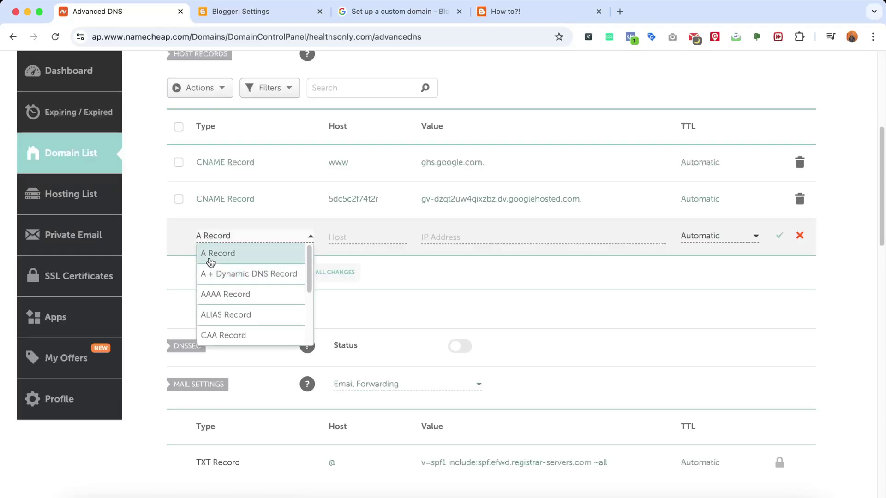
click(231, 260)
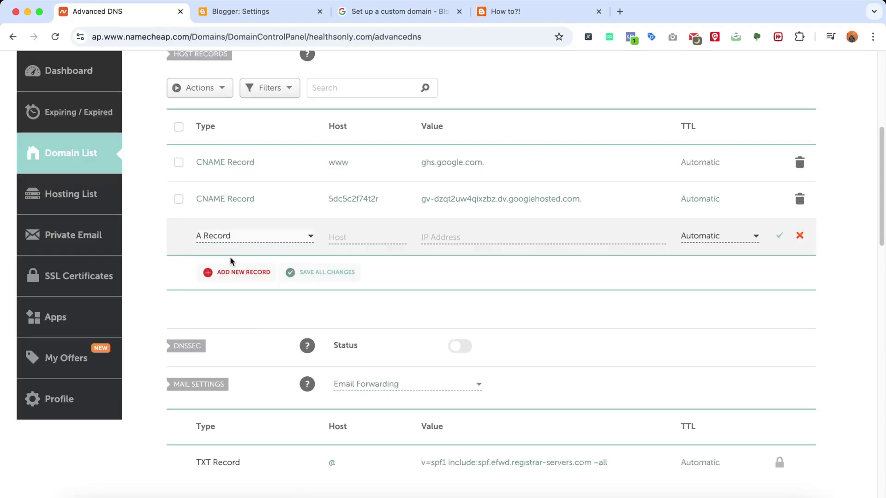
click(343, 241)
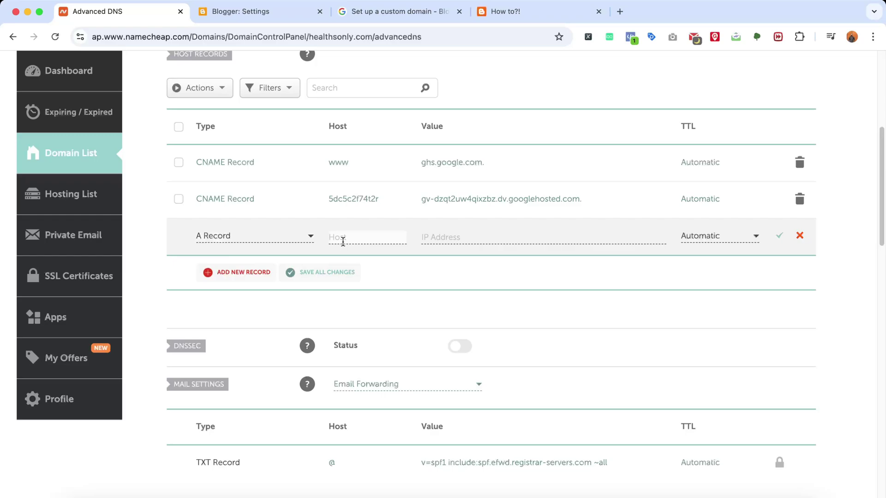
text(@)
right_click(443, 238)
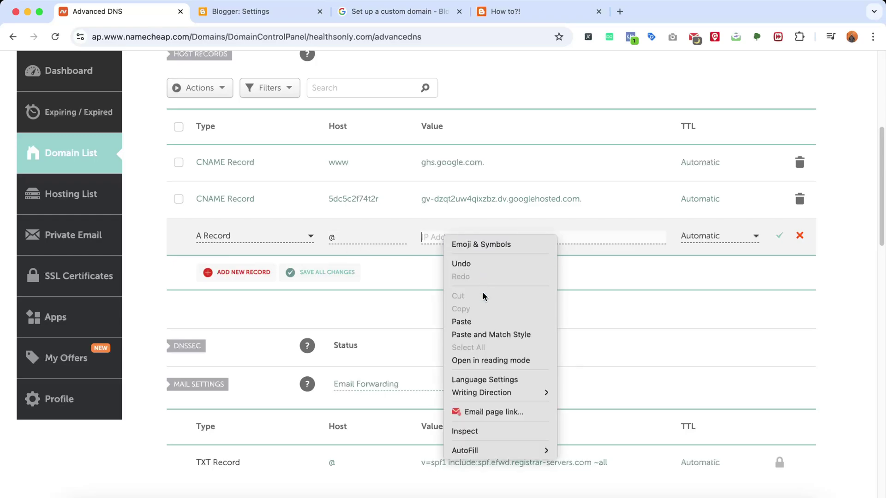
click(480, 321)
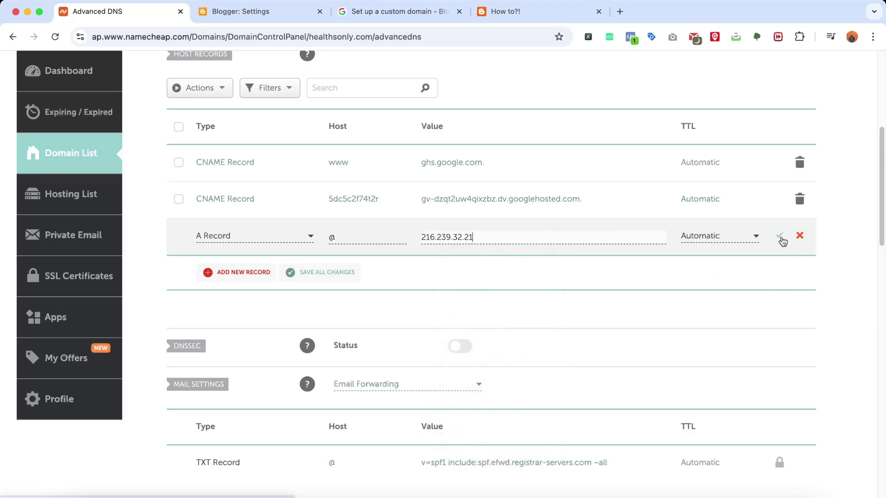
click(781, 236)
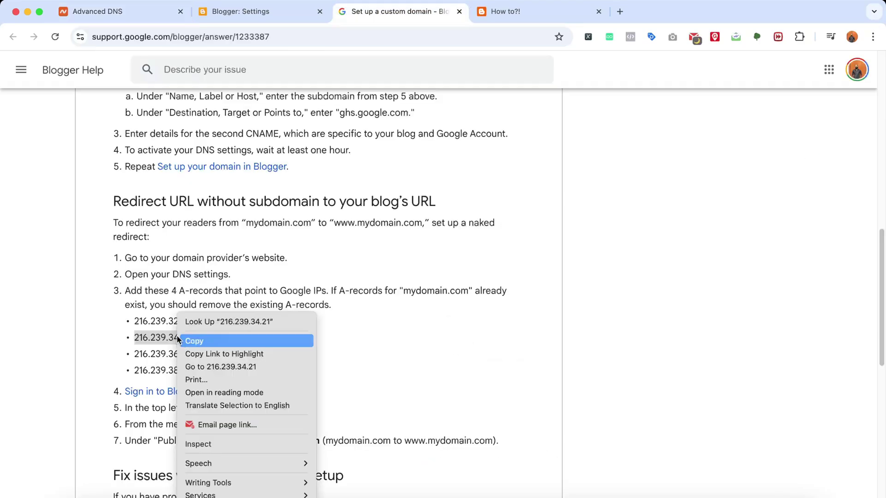
Add a second @ A record pointing to Google's 216.239.34.21
click(192, 342)
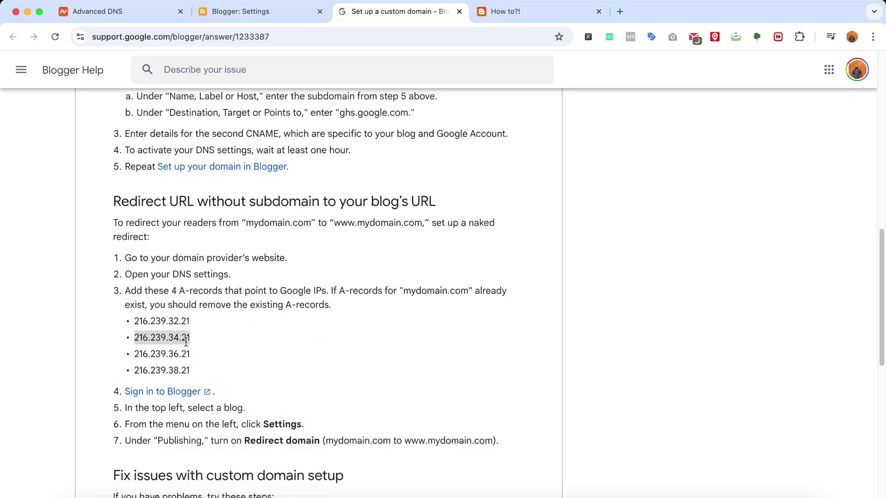
click(139, 11)
click(226, 275)
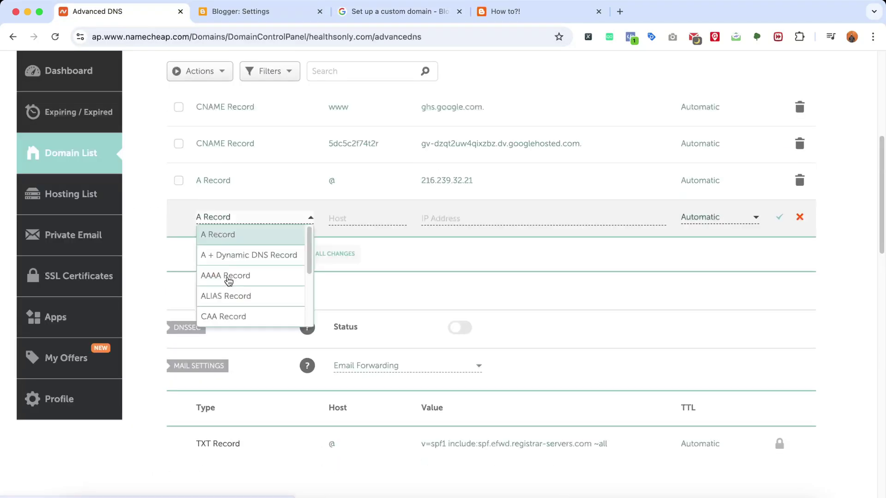
click(214, 238)
click(342, 224)
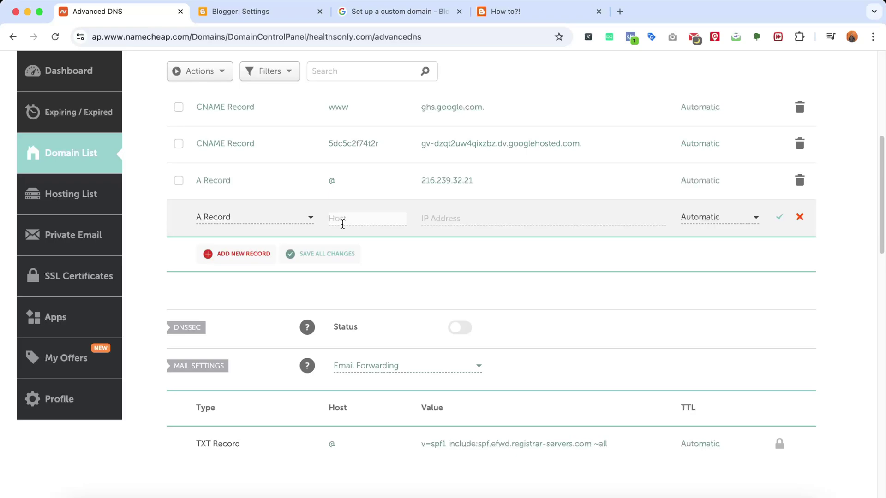
text(@)
click(455, 220)
key(super+v)
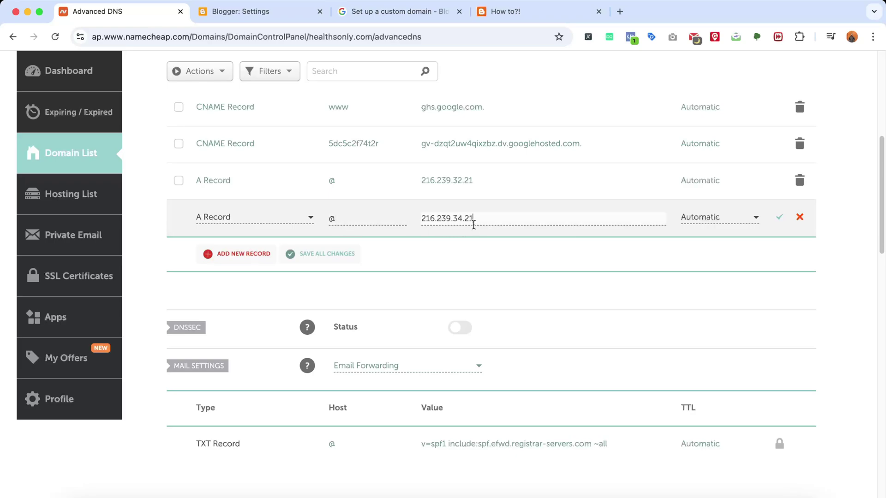
click(779, 218)
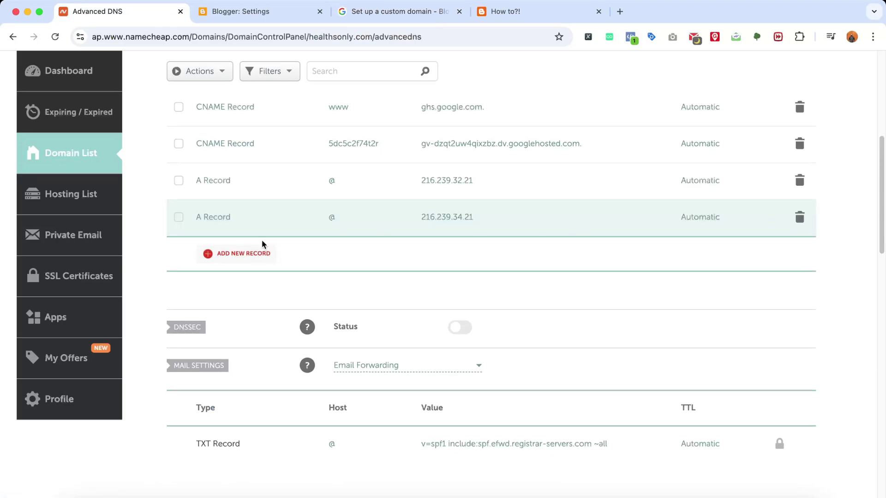
click(242, 253)
Add a third @ A record pointing to 216.239.36.21, copied from the help article
click(241, 254)
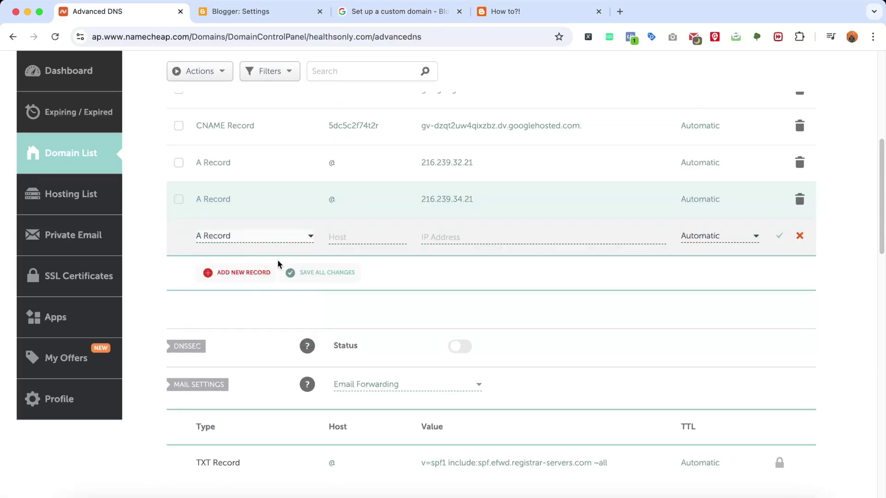
click(360, 238)
text(@)
click(441, 238)
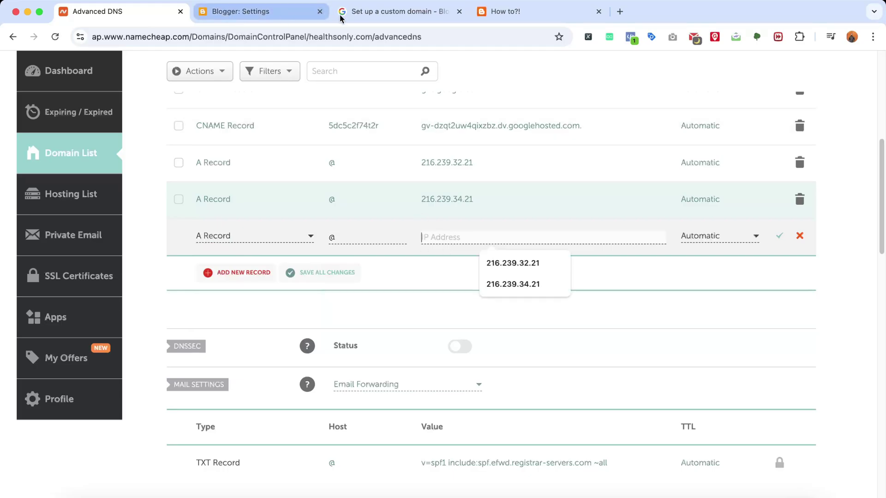
click(358, 19)
double_click(141, 354)
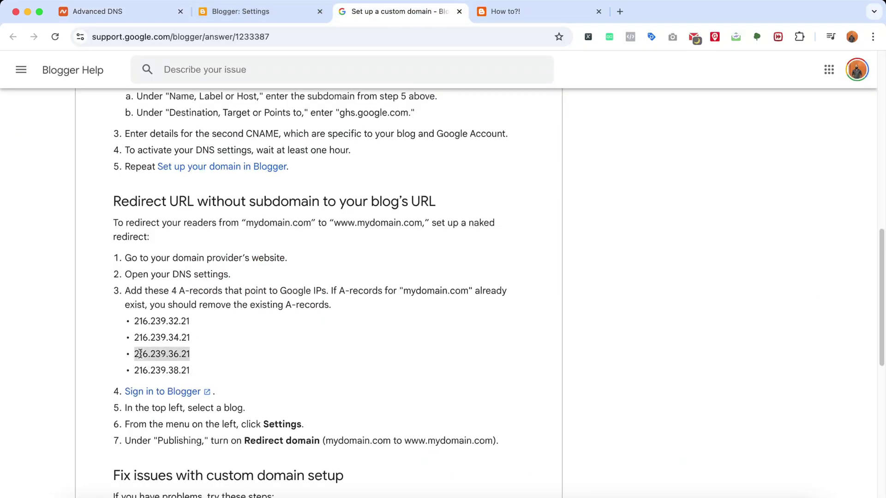
right_click(174, 357)
click(198, 345)
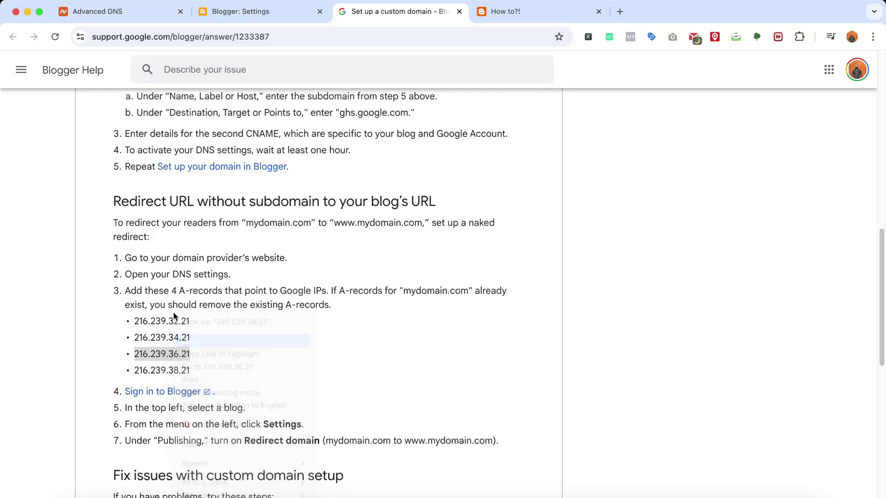
click(119, 15)
right_click(489, 231)
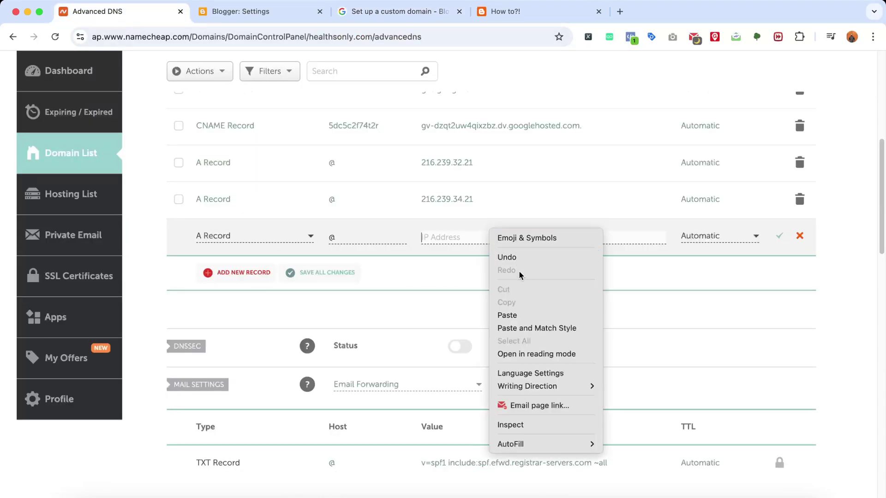
click(517, 315)
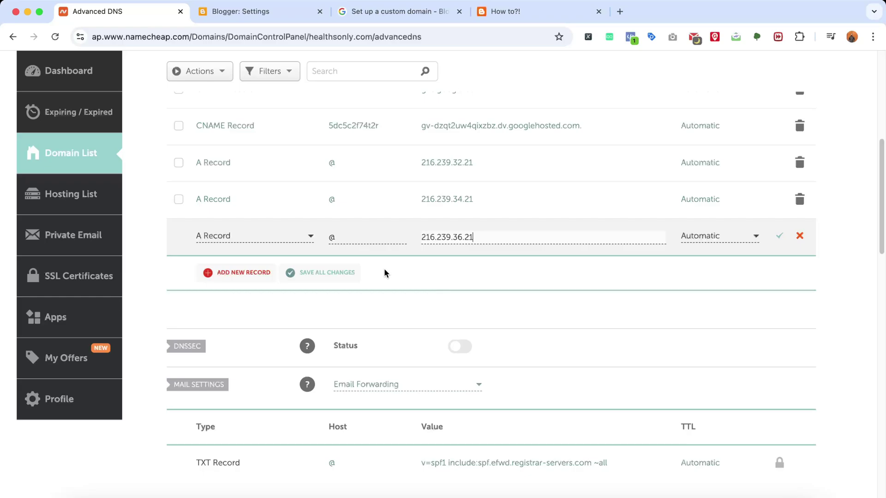
click(779, 235)
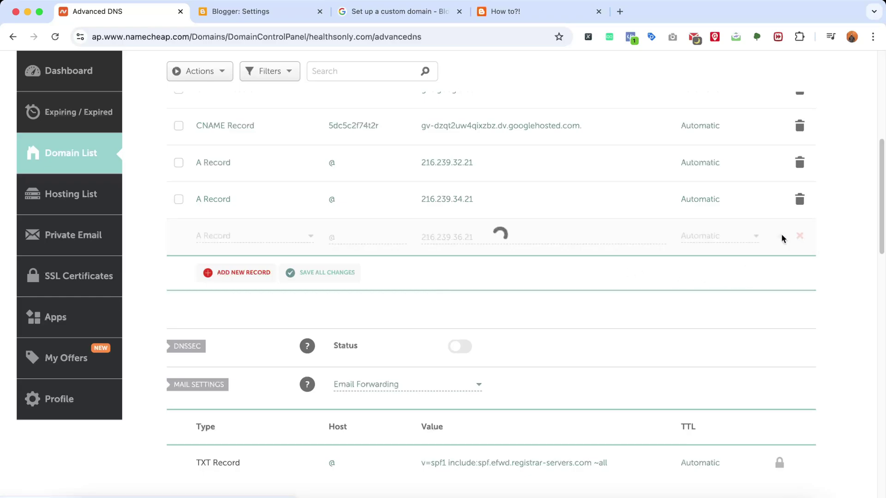
Add the fourth @ A record pointing to 216.239.38.21
click(238, 273)
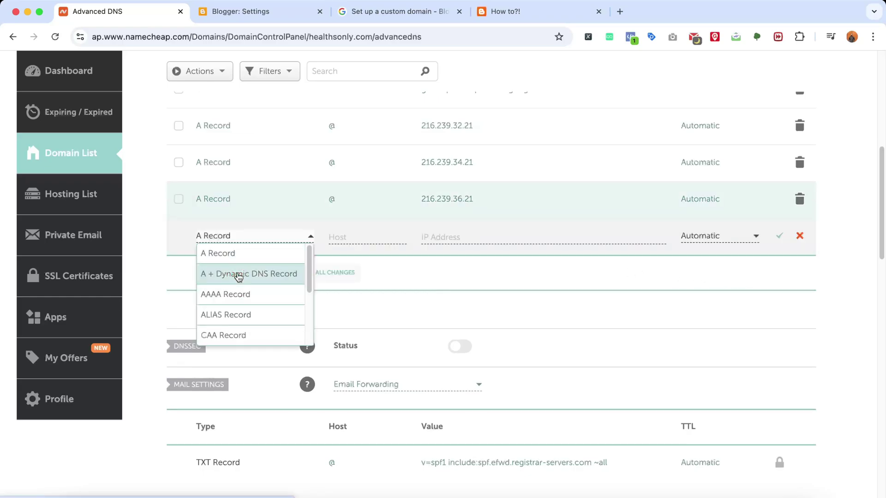
click(230, 254)
click(350, 238)
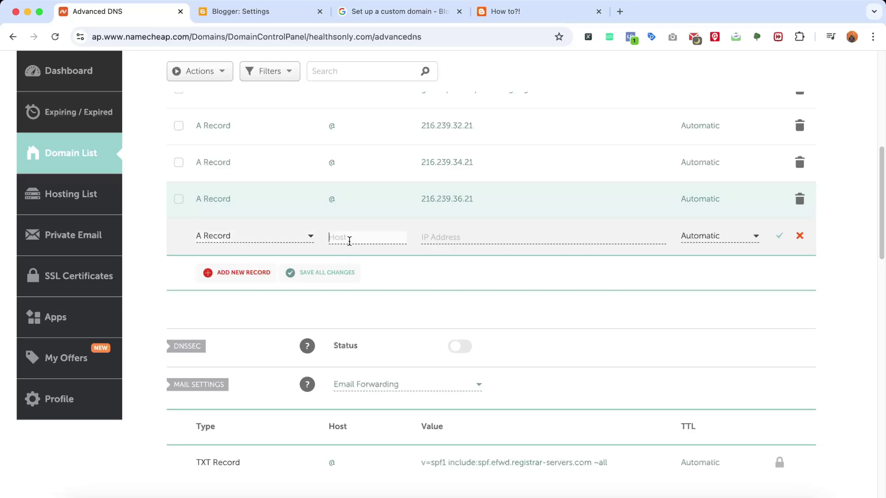
text(@)
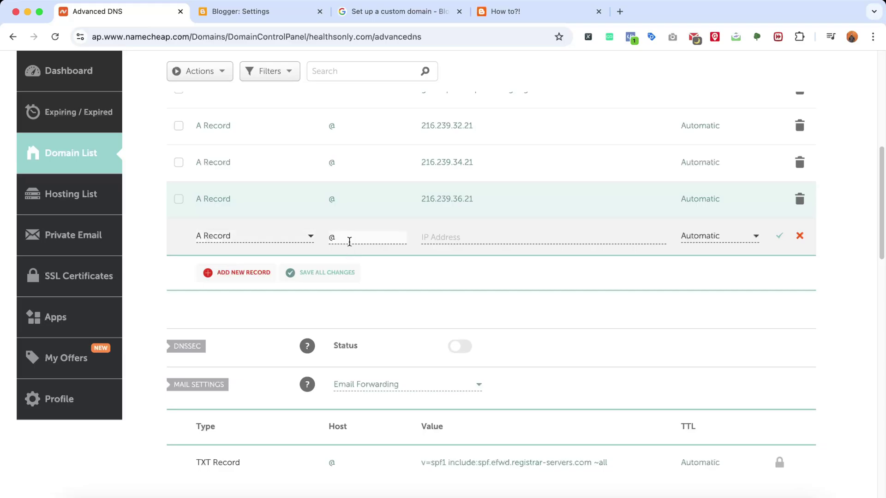
click(220, 14)
click(363, 14)
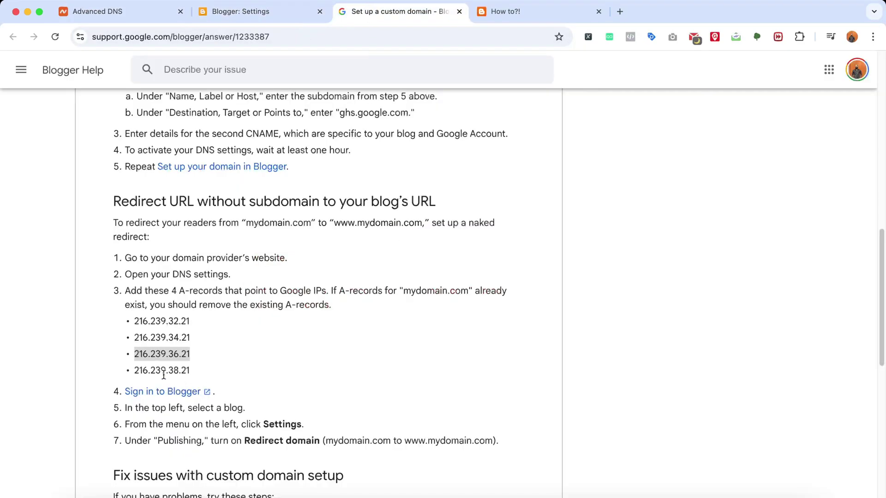
drag(133, 371, 190, 371)
right_click(174, 371)
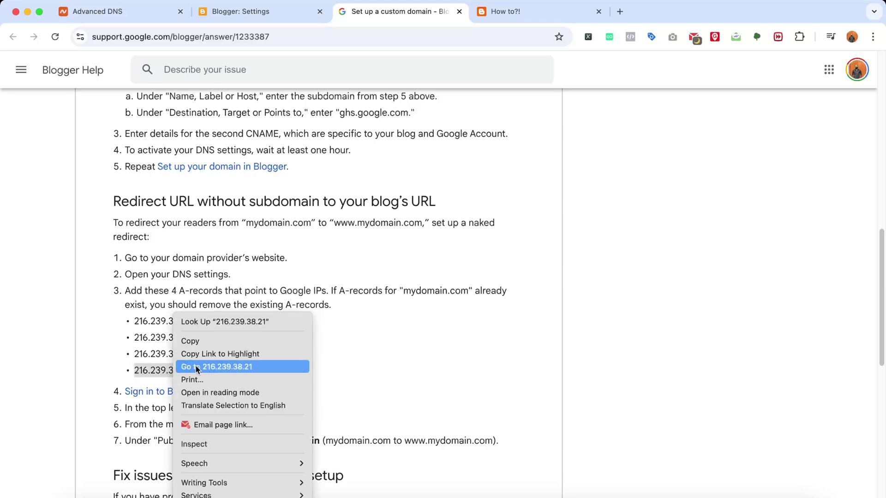
click(195, 341)
click(115, 12)
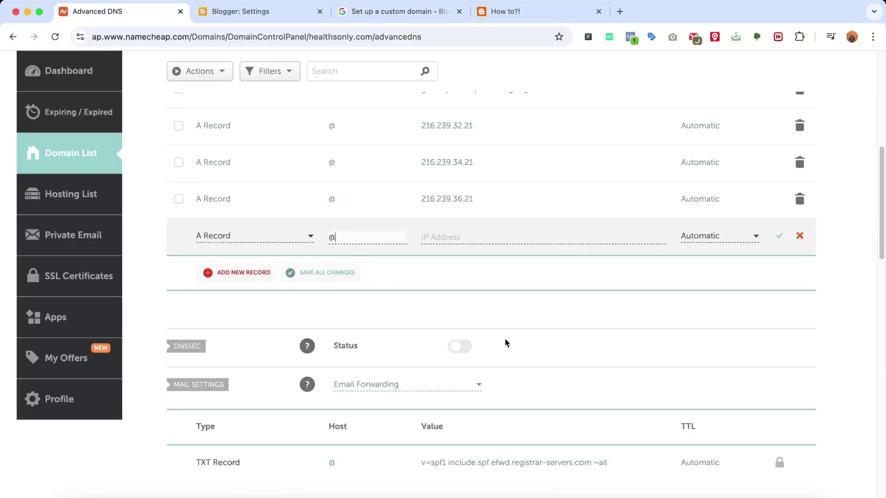
right_click(488, 241)
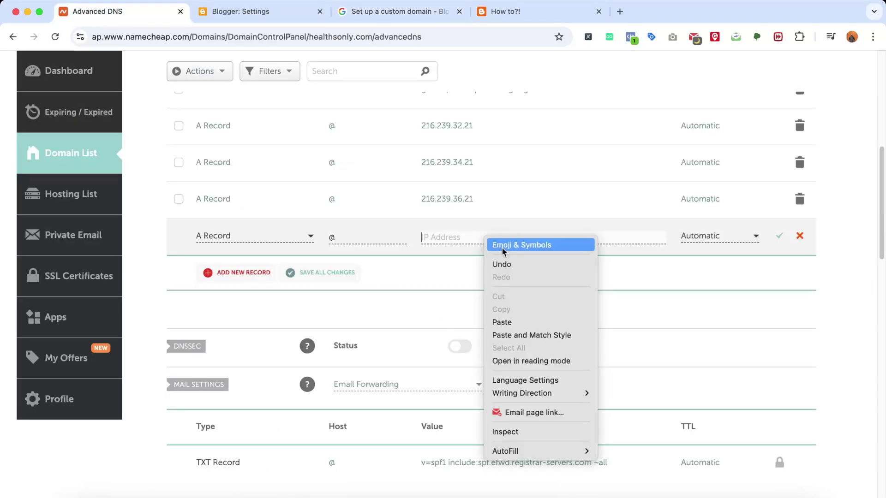
click(515, 318)
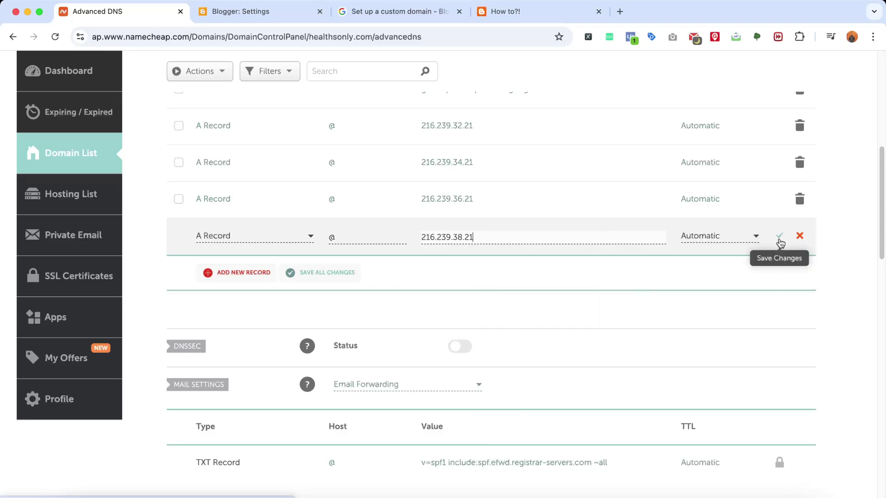
click(780, 239)
scroll(139, 372, up, 3)
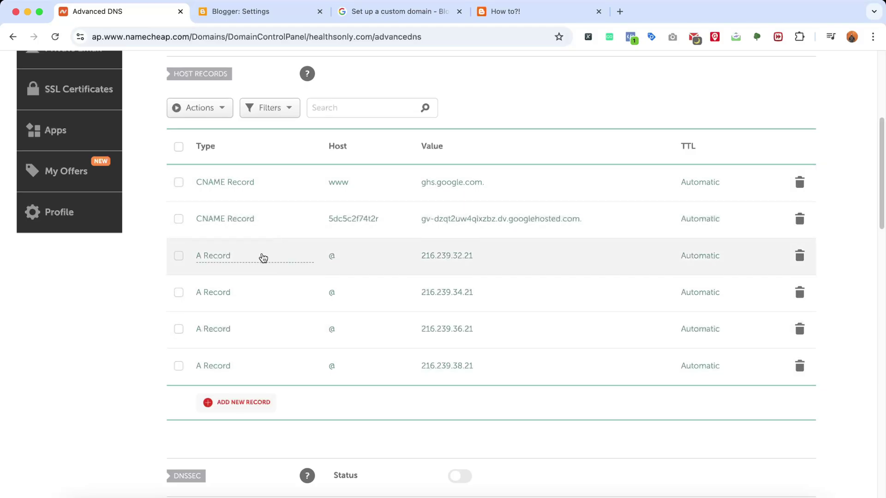
click(255, 14)
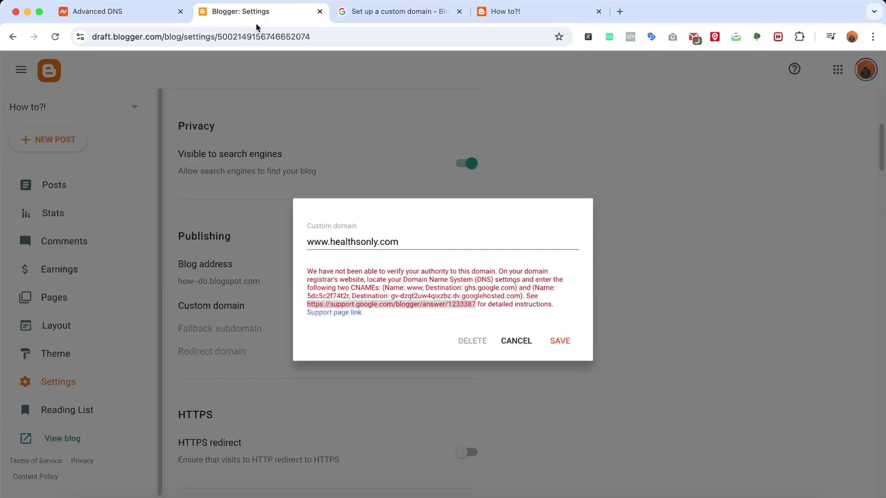
click(424, 291)
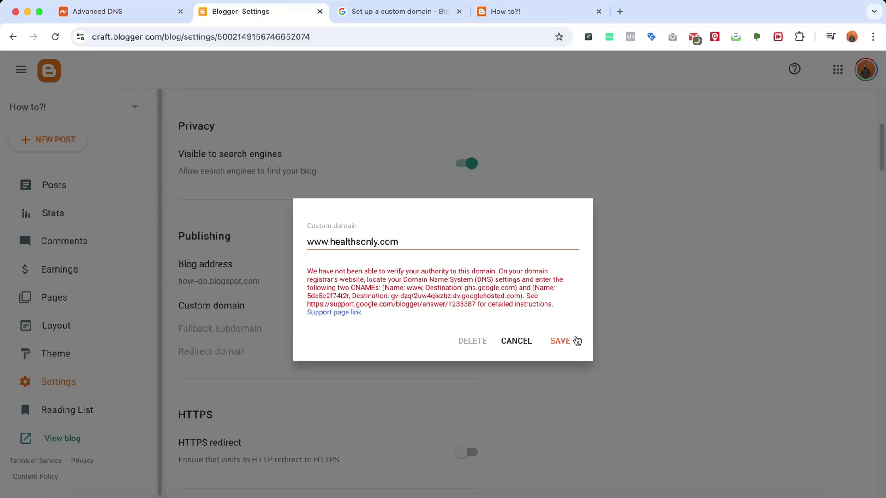
click(566, 342)
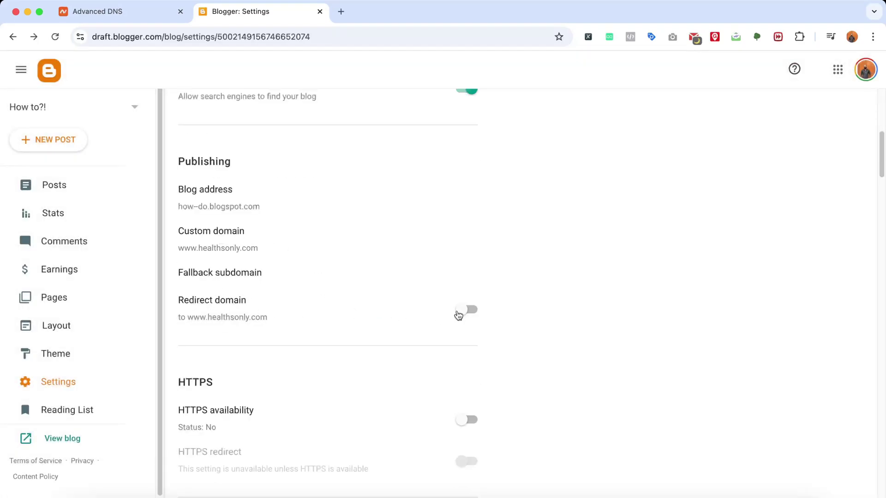
Turn on domain redirect and HTTPS availability, then view the live blog at healthsonly.com
click(466, 310)
click(473, 421)
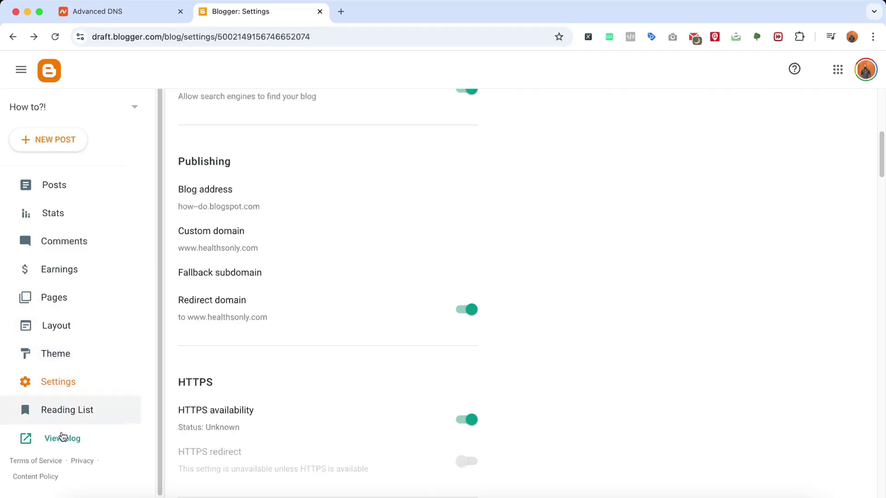
click(64, 438)
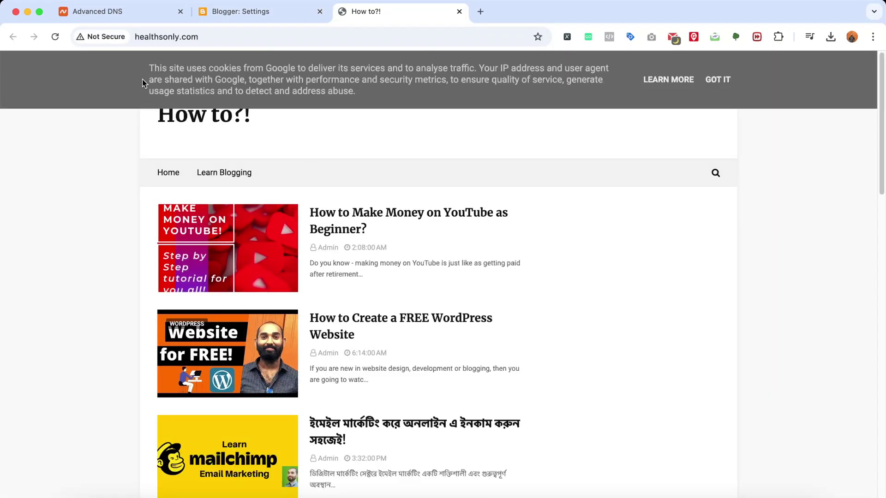
drag(142, 37, 234, 36)
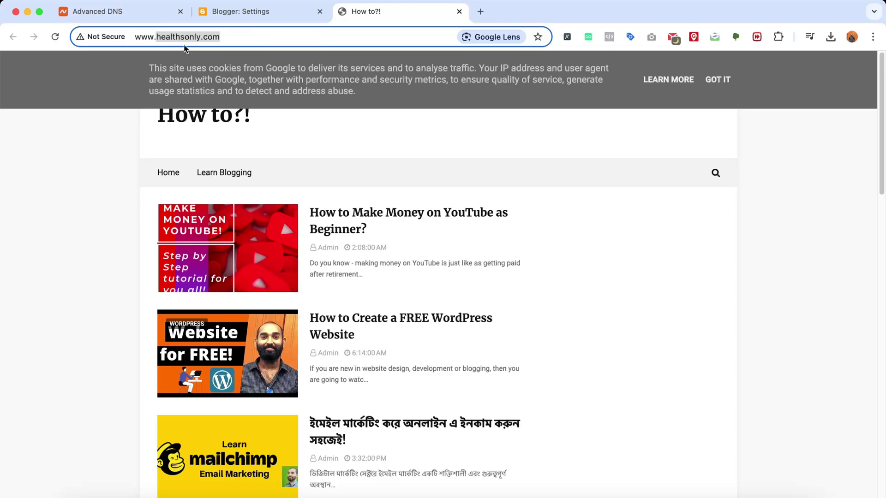